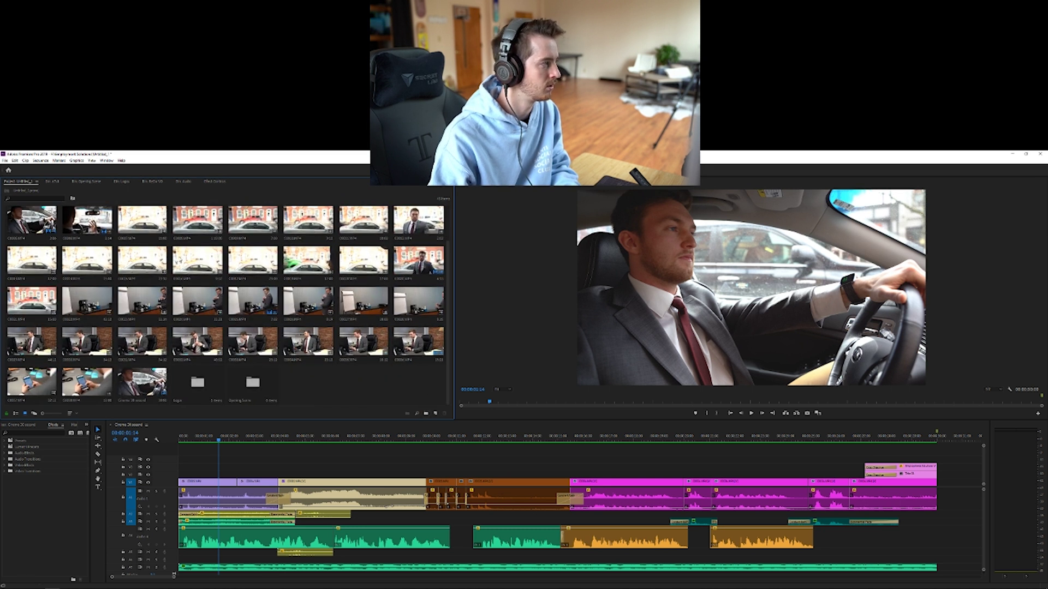
# Step: Open the names of the fourth and first bins for editing and accept both names
pyautogui.scroll(2, 211, 269)
pyautogui.click(183, 242)
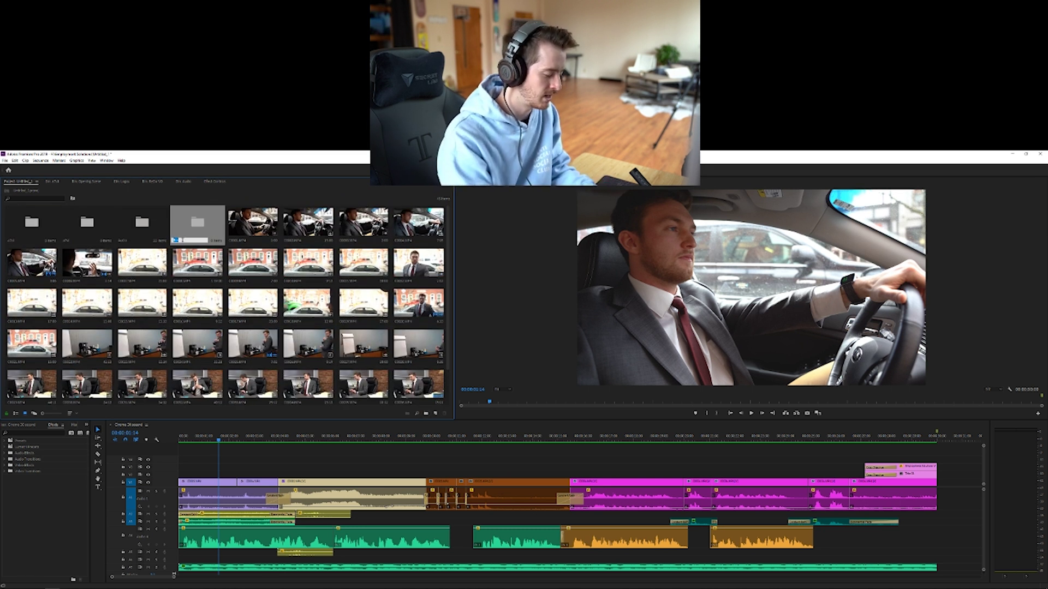
pyautogui.press('Return')
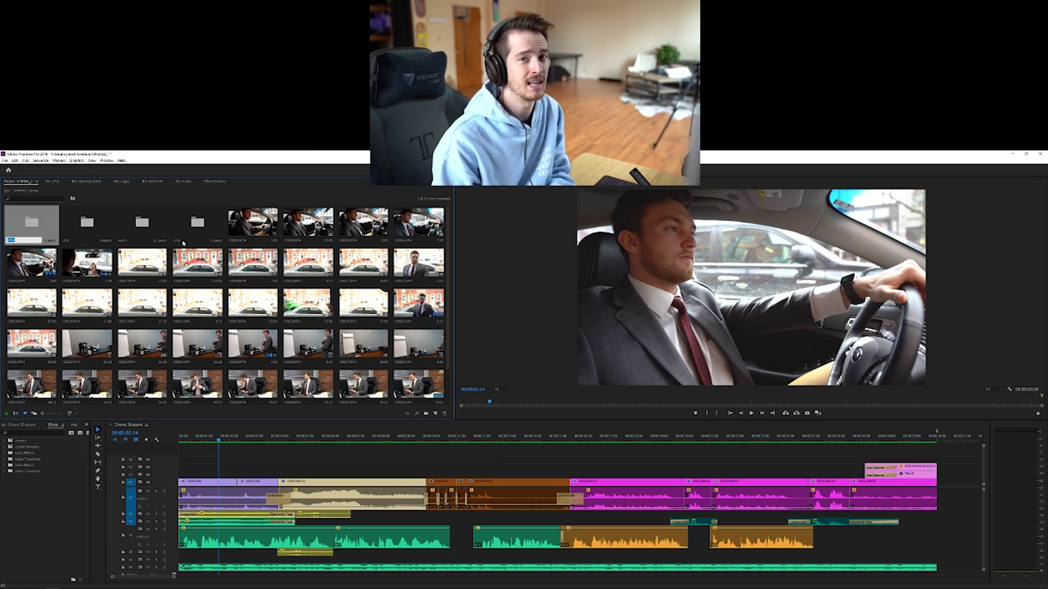
pyautogui.press('Return')
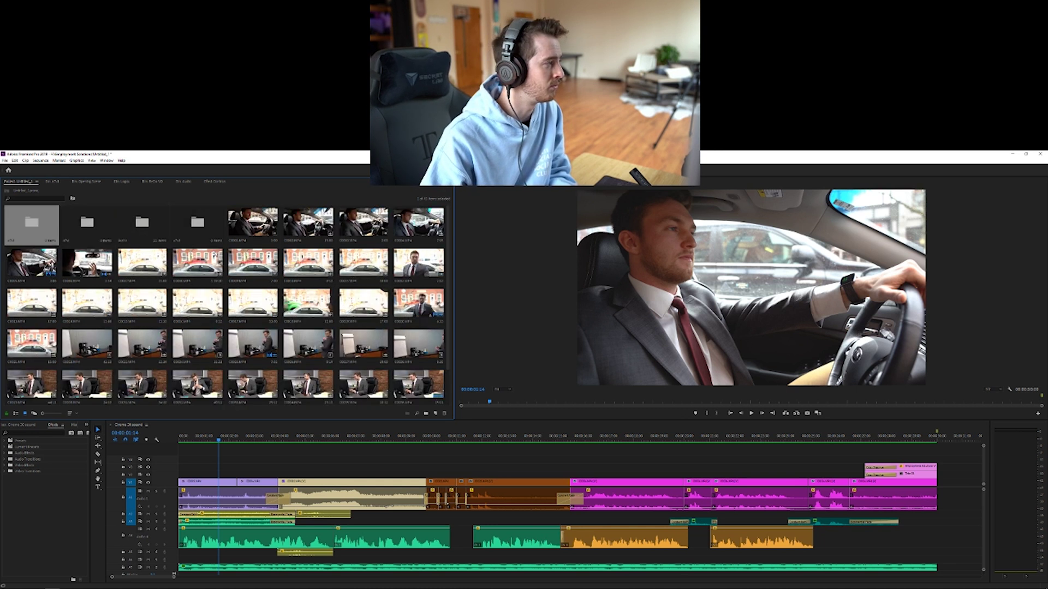
# Step: Open the Audio bin to examine its sound files and return to the project's main bin
pyautogui.doubleClick(143, 224)
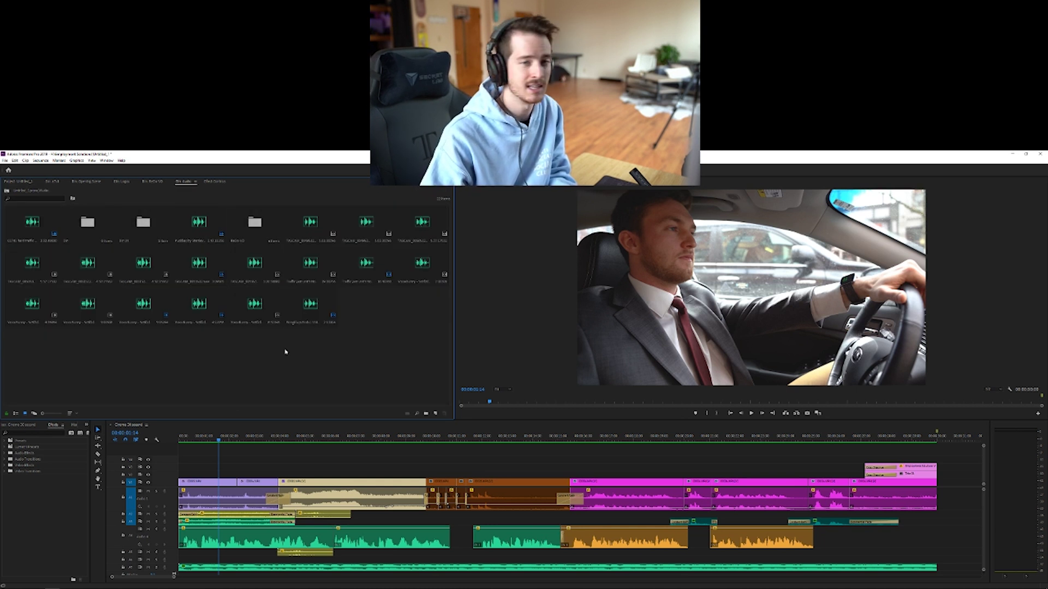
pyautogui.click(18, 180)
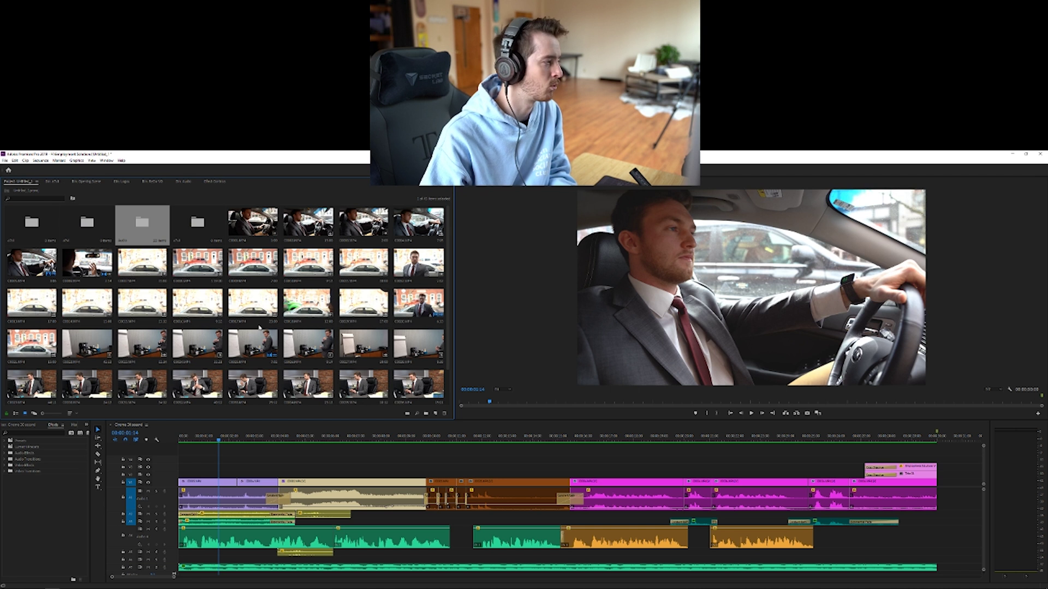
pyautogui.doubleClick(163, 241)
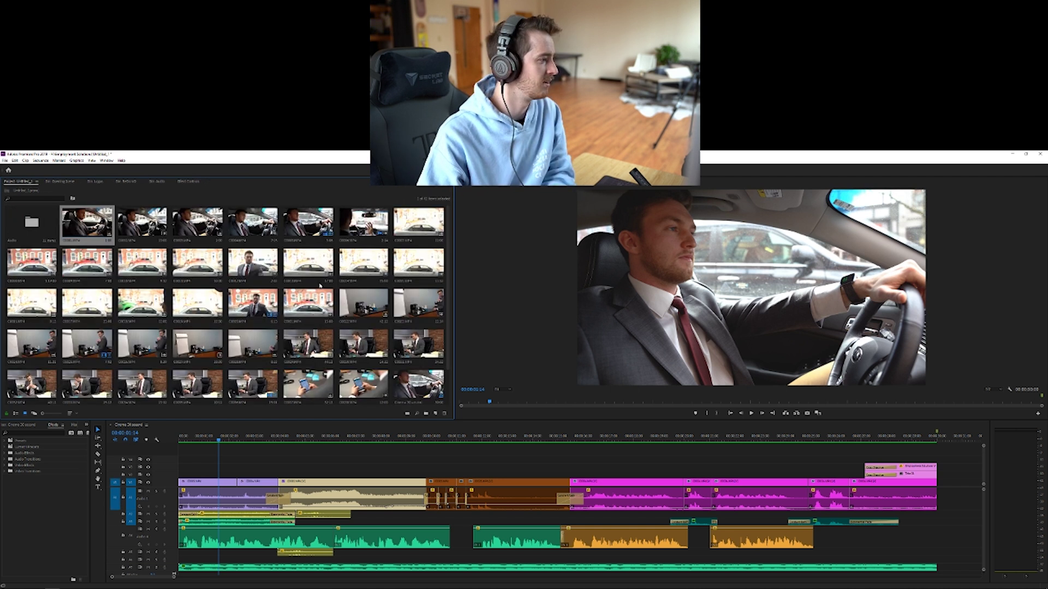
# Step: Browse the project's clip thumbnails from the car-interior shots through the street and office shots to the remaining bins
pyautogui.scroll(-2, 360, 310)
pyautogui.scroll(2, 360, 309)
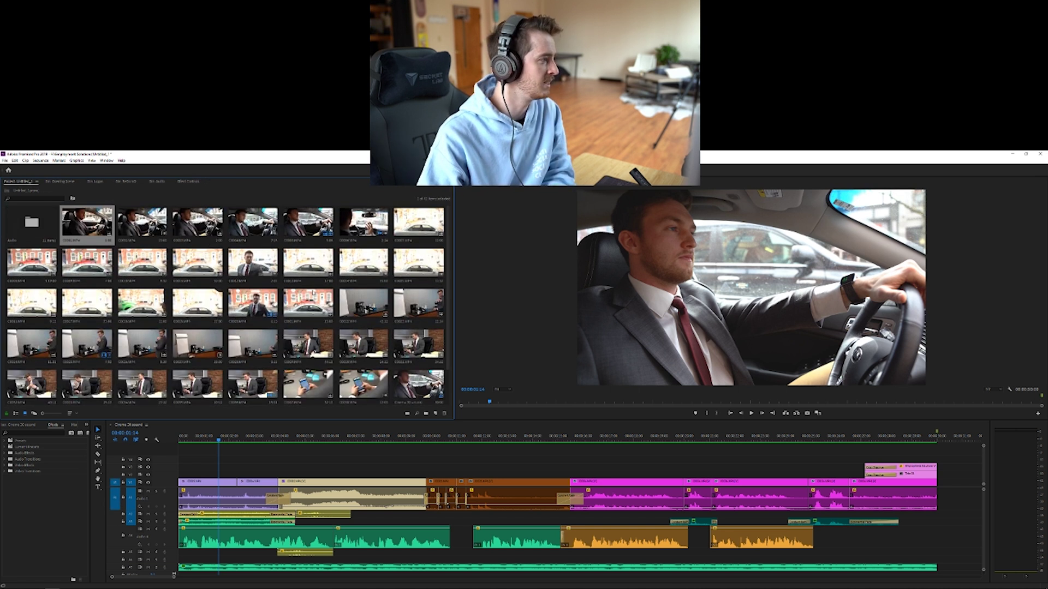
pyautogui.scroll(-2, 245, 360)
pyautogui.scroll(2, 251, 349)
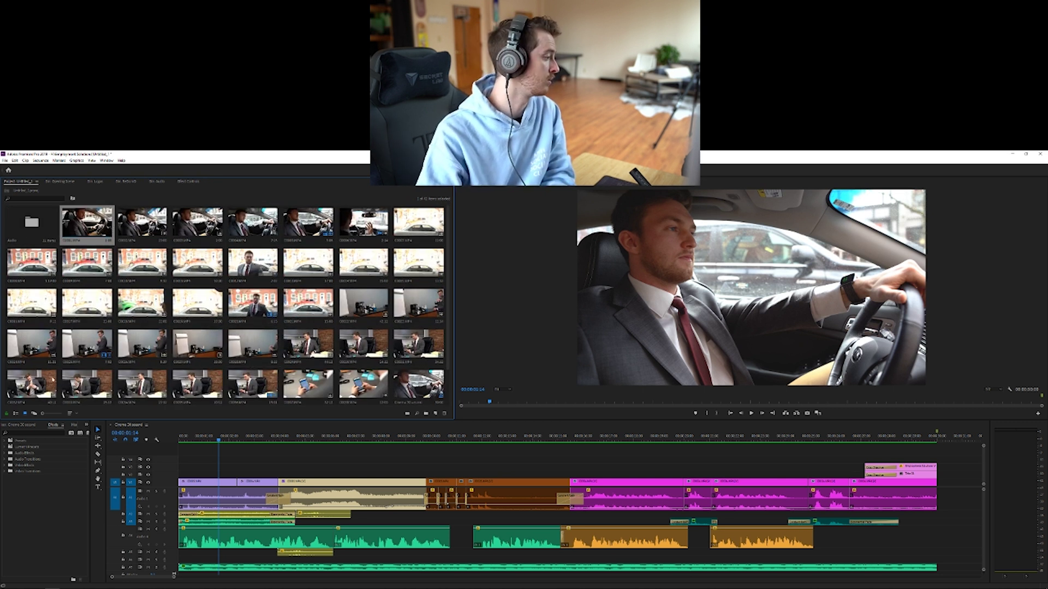
pyautogui.click(70, 413)
pyautogui.click(81, 218)
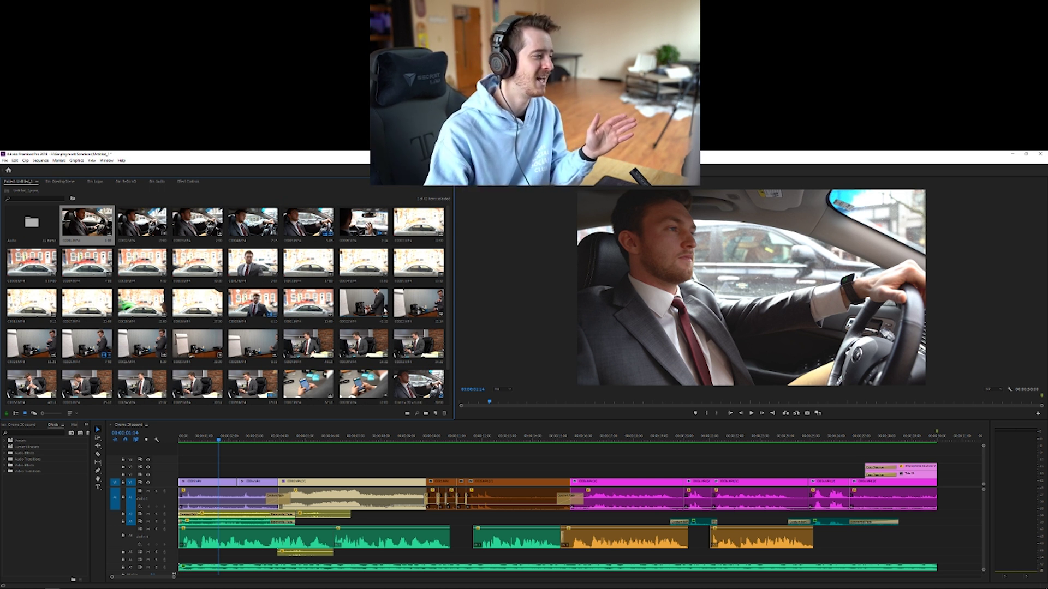
pyautogui.scroll(-3, 357, 316)
pyautogui.scroll(3, 357, 317)
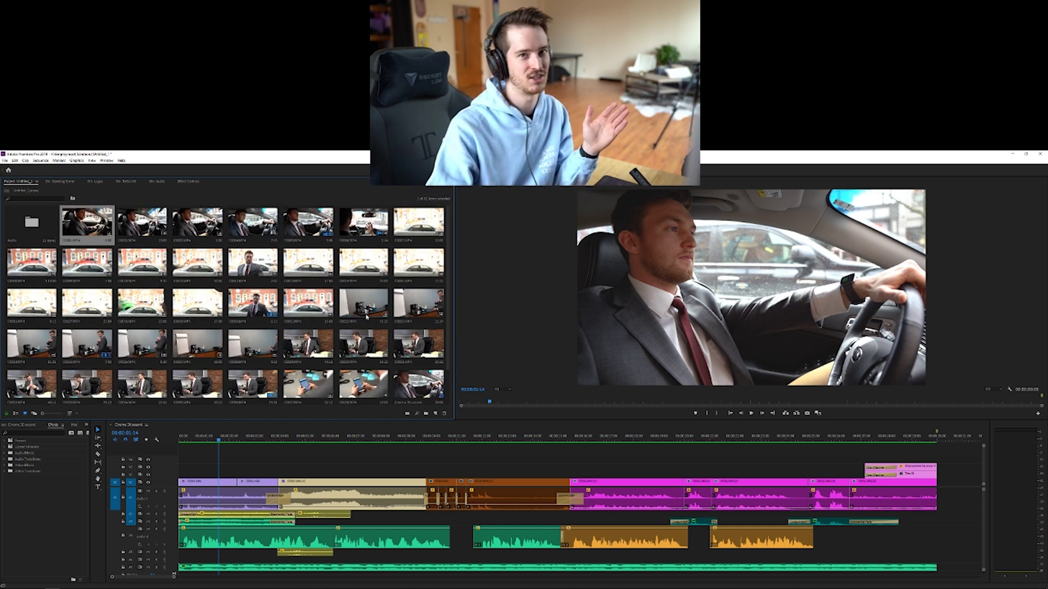
pyautogui.scroll(-2, 352, 320)
pyautogui.scroll(2, 352, 320)
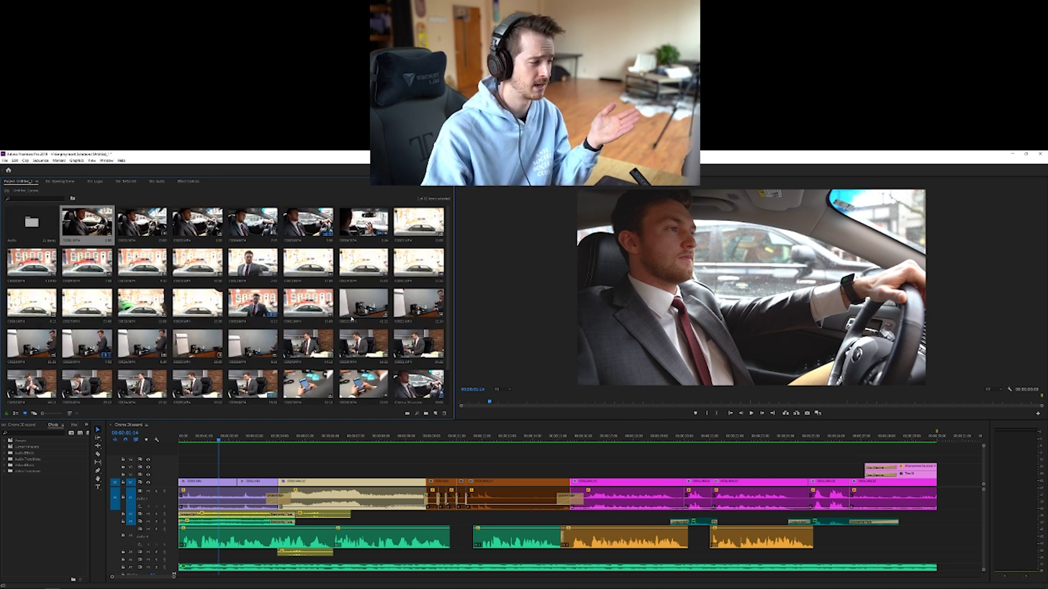
pyautogui.scroll(-1, 217, 289)
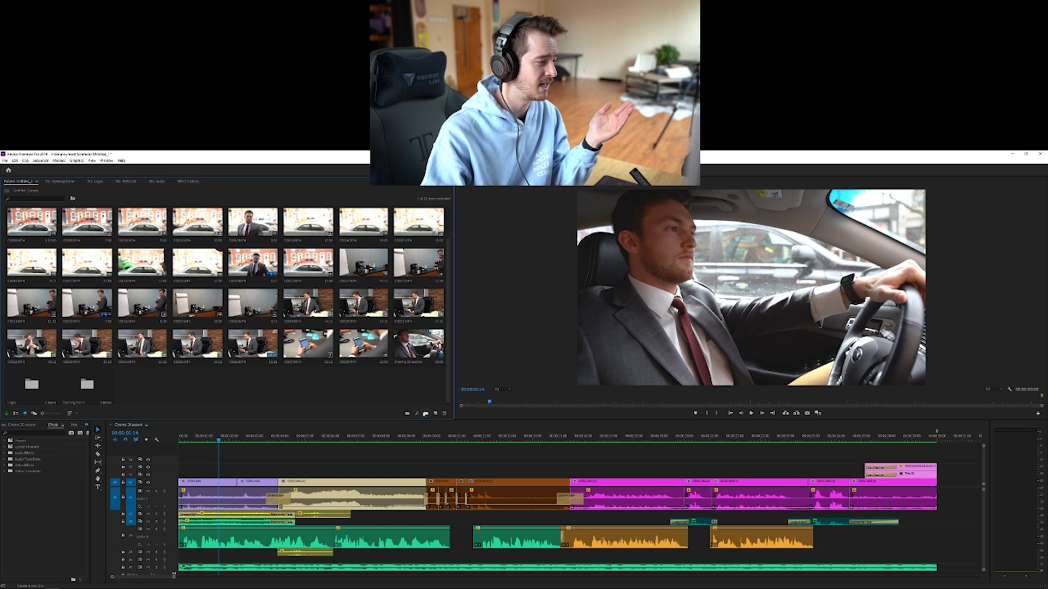
pyautogui.scroll(1, 109, 384)
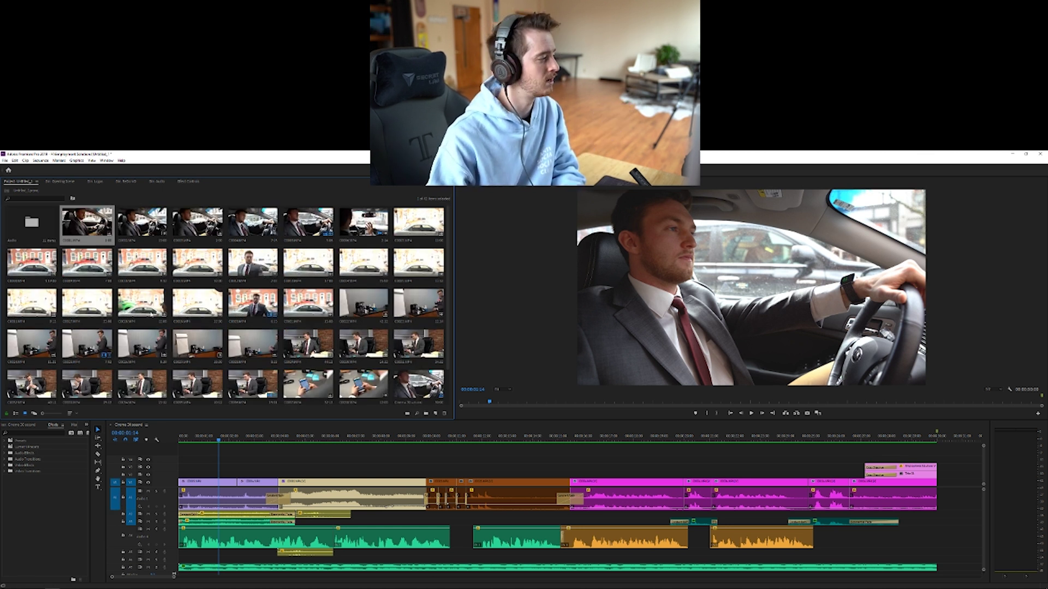
pyautogui.scroll(-1, 218, 300)
pyautogui.scroll(1, 169, 333)
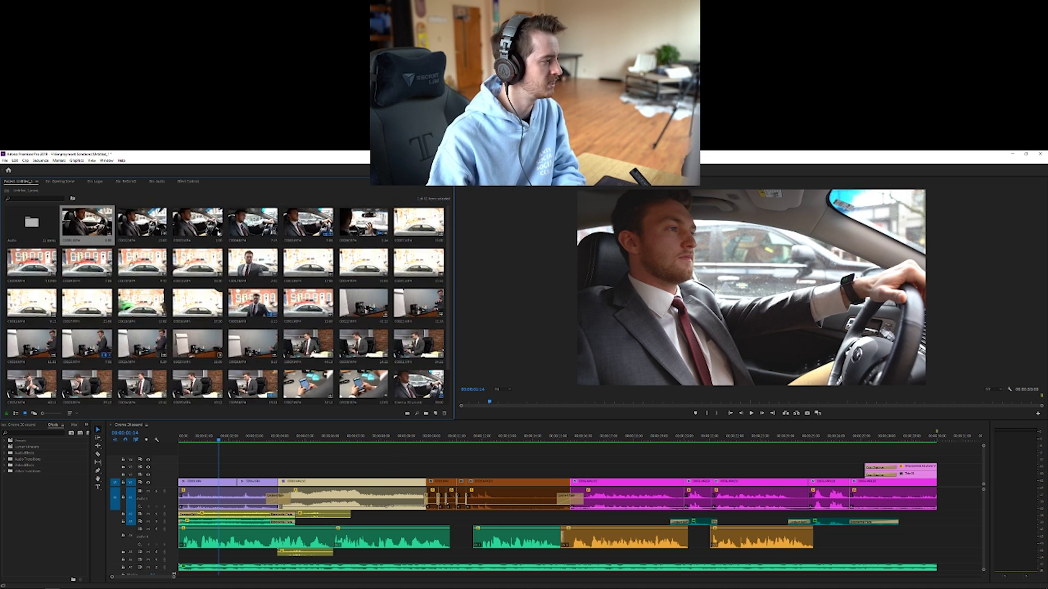
pyautogui.scroll(-1, 211, 255)
pyautogui.scroll(1, 387, 344)
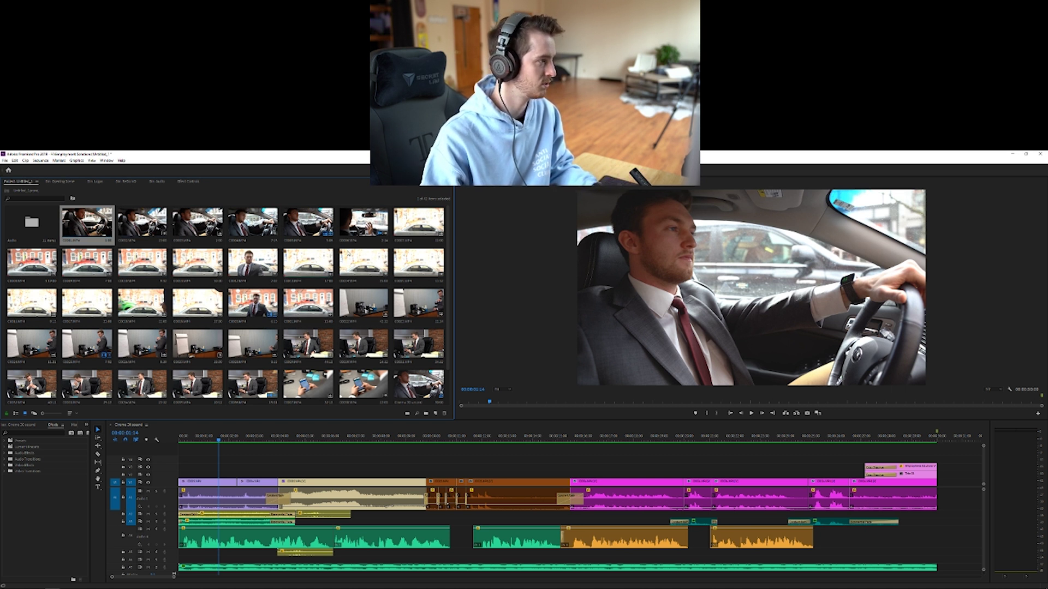
# Step: Select the six car-interior clips and view the label colors available for them
pyautogui.keyDown('shift'); pyautogui.click(363, 222); pyautogui.keyUp('shift')
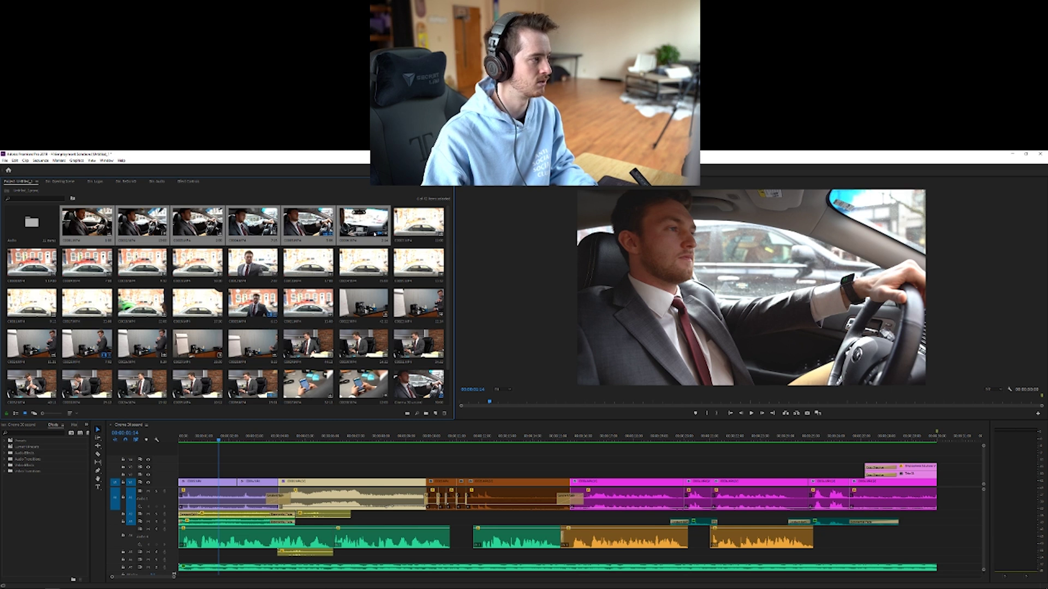
pyautogui.rightClick(366, 223)
pyautogui.moveTo(408, 389)
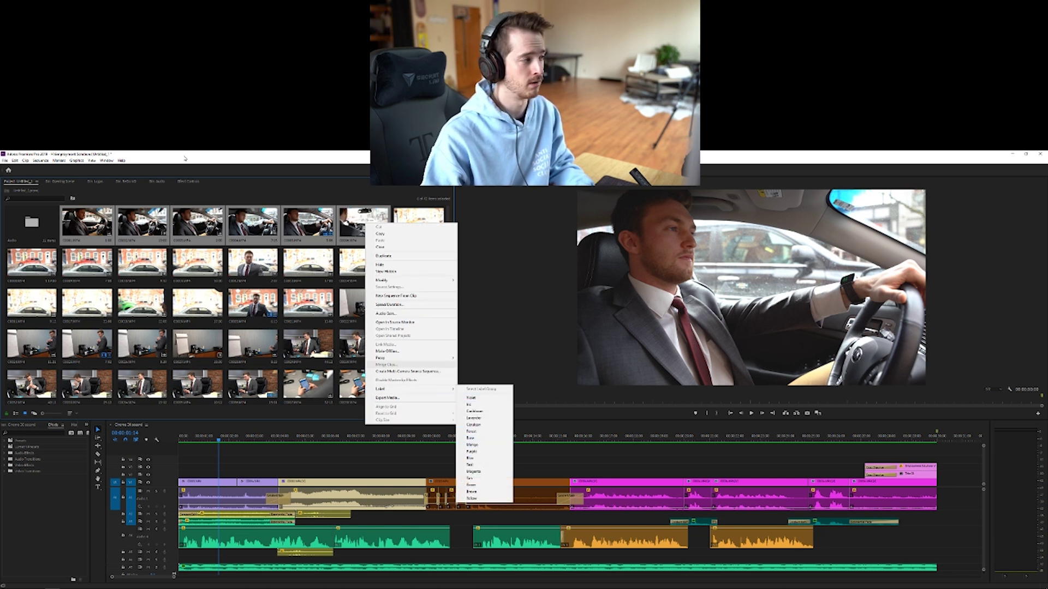
pyautogui.press('Escape')
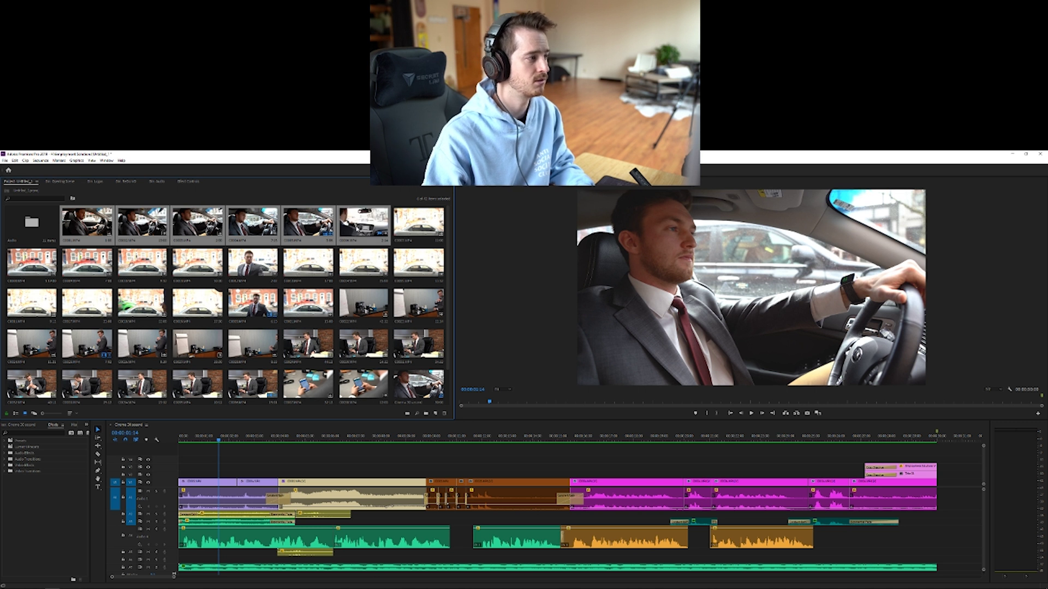
# Step: Select the run of street clips with the silver car, view their clip options and clear the selection
pyautogui.press('Right')
pyautogui.press('l')
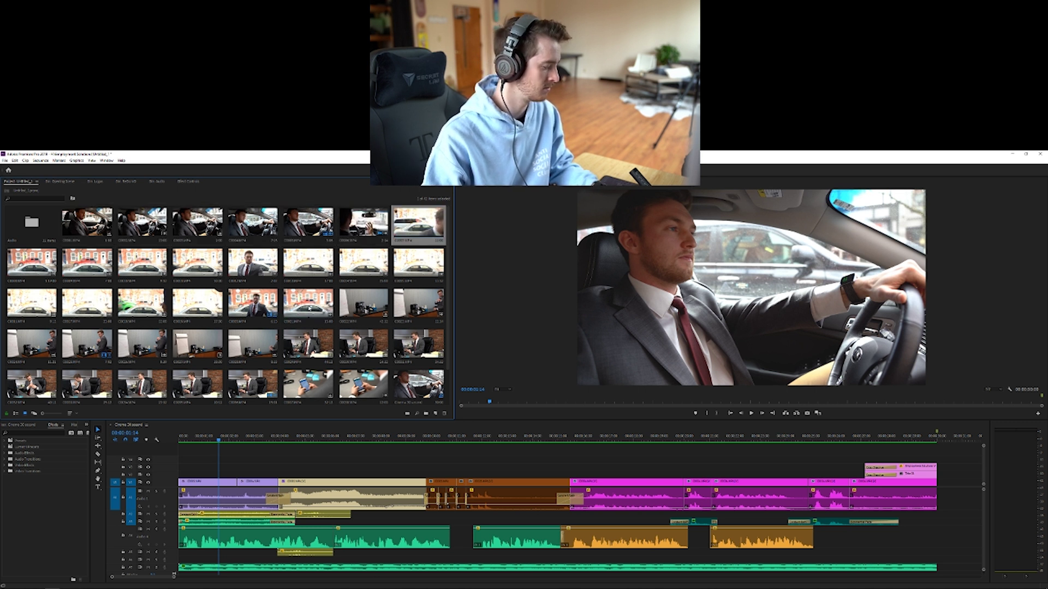
pyautogui.keyDown('shift'); pyautogui.click(331, 314); pyautogui.keyUp('shift')
pyautogui.rightClick(326, 270)
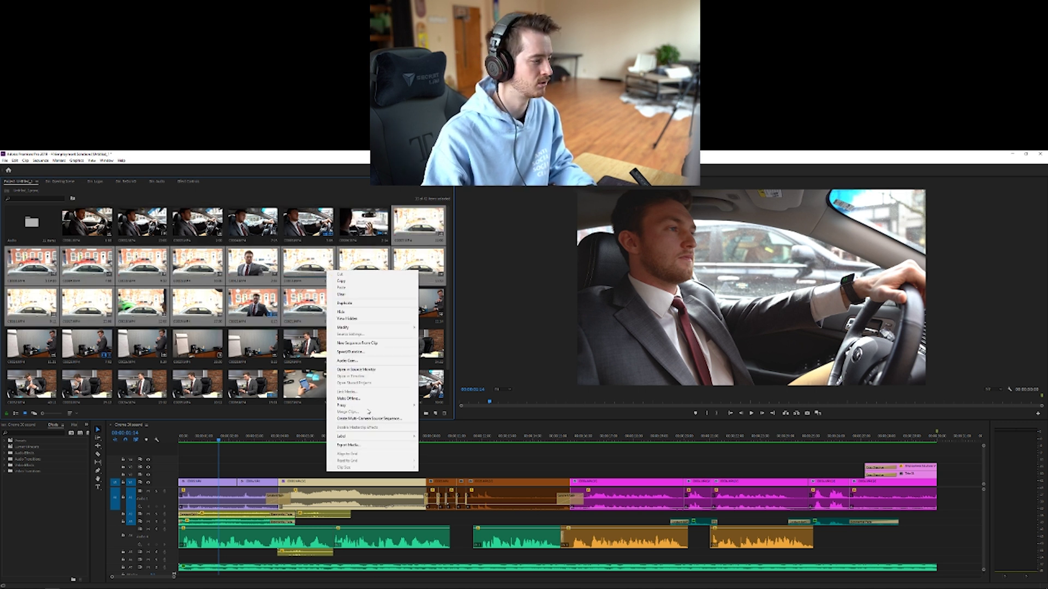
pyautogui.click(428, 304)
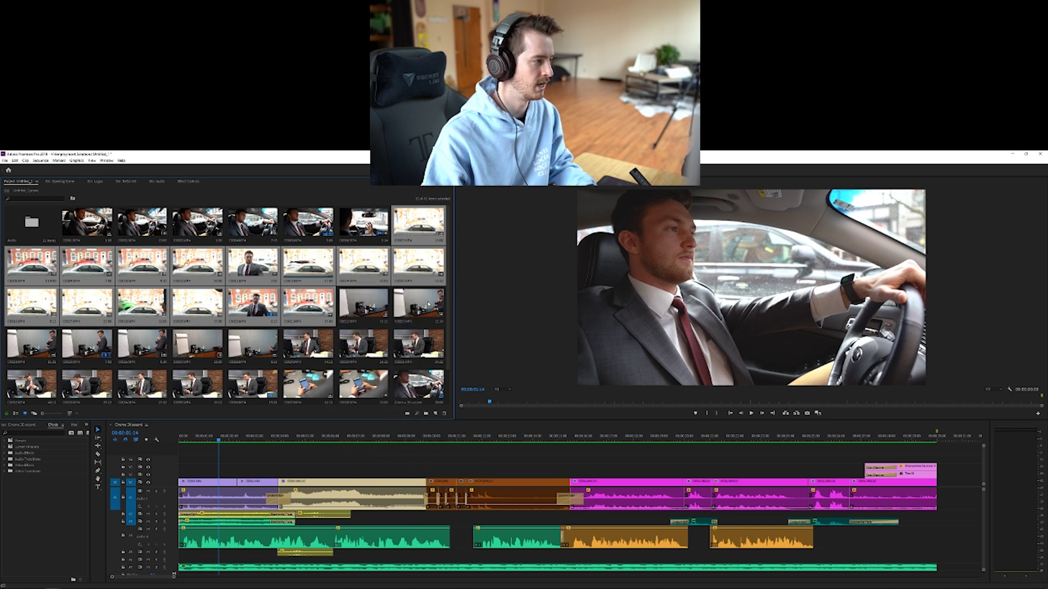
pyautogui.click(429, 303)
pyautogui.scroll(-1, 404, 295)
pyautogui.click(373, 380)
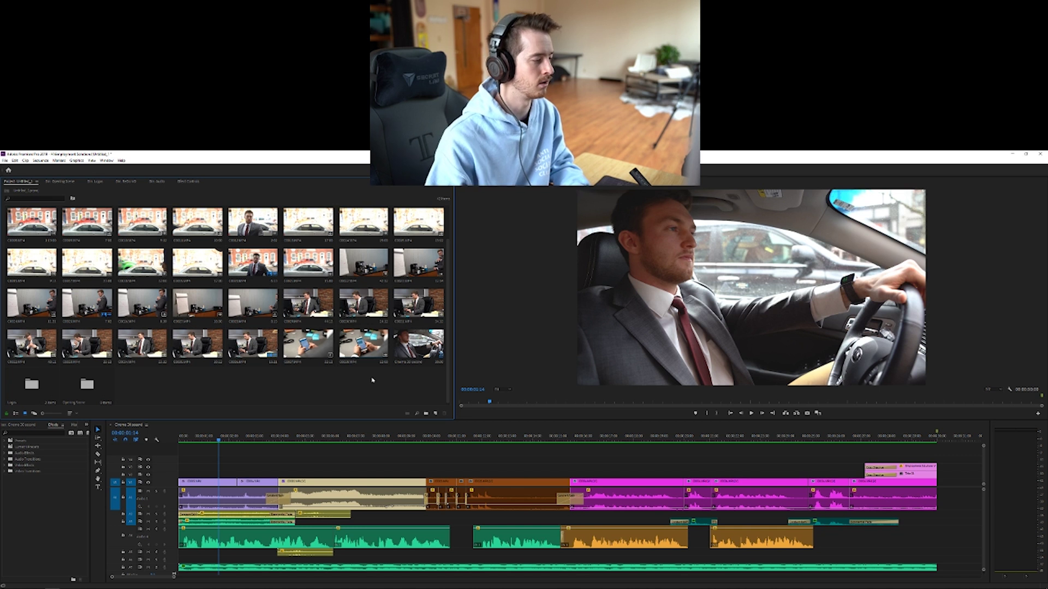
pyautogui.scroll(1, 372, 380)
# Step: Scrub the opening car shot in the sequence to 00:00:01:20 and match that frame in the source monitor
pyautogui.click(222, 440)
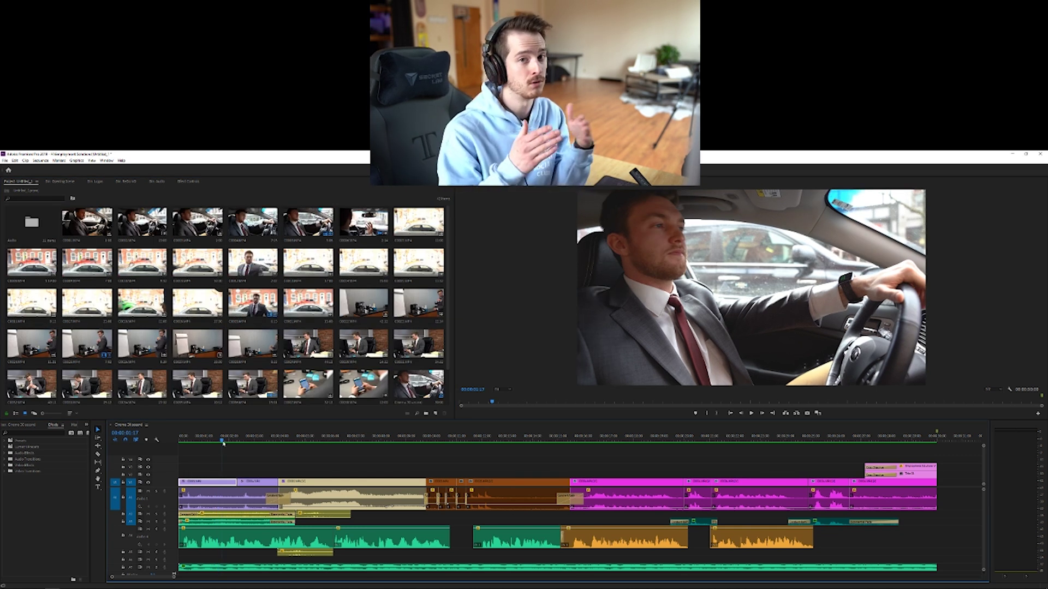
pyautogui.moveTo(223, 444); pyautogui.dragTo(232, 443)
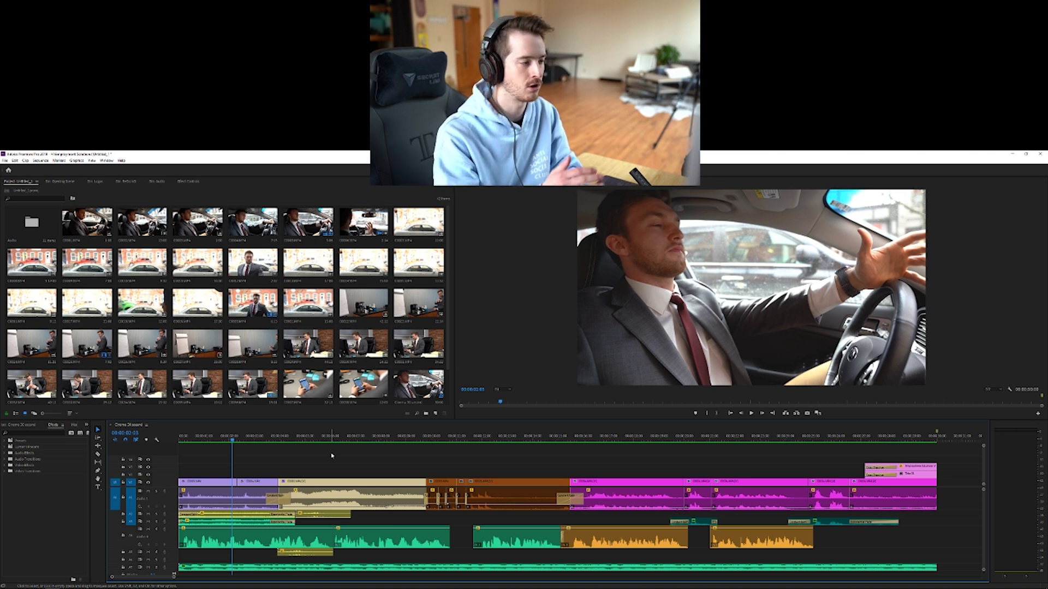
pyautogui.click(224, 437)
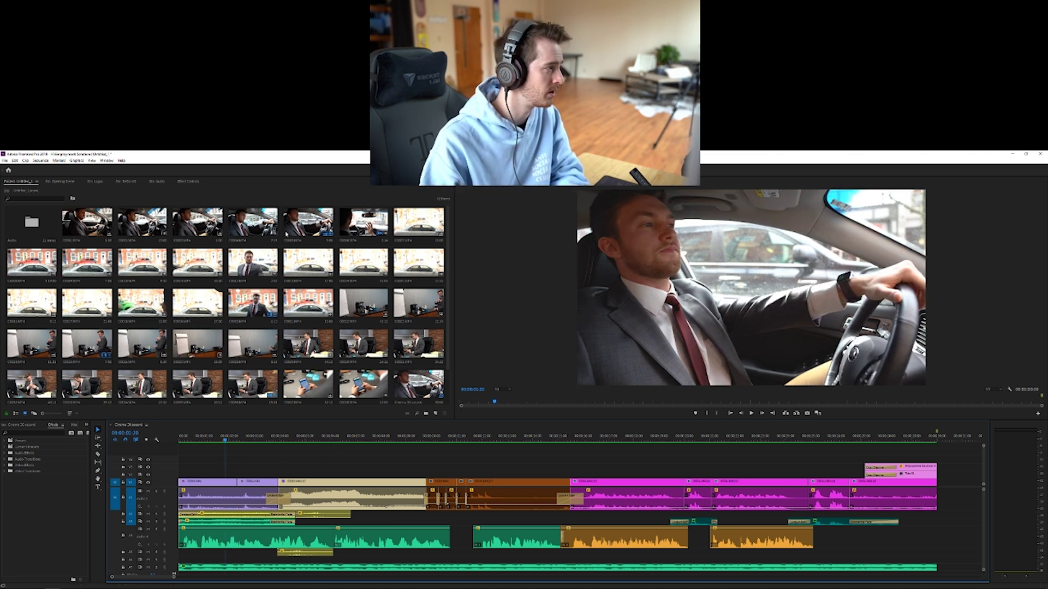
pyautogui.press('f')
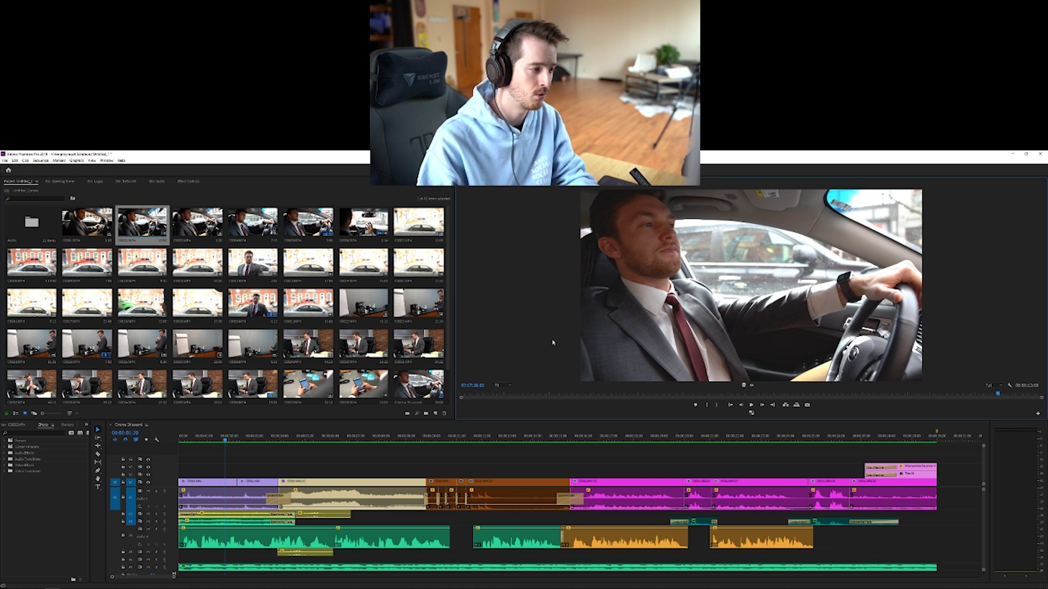
# Step: Scrub through the second car-interior clip in the source monitor and open the next one for review
pyautogui.click(579, 395)
pyautogui.moveTo(645, 403); pyautogui.dragTo(753, 403)
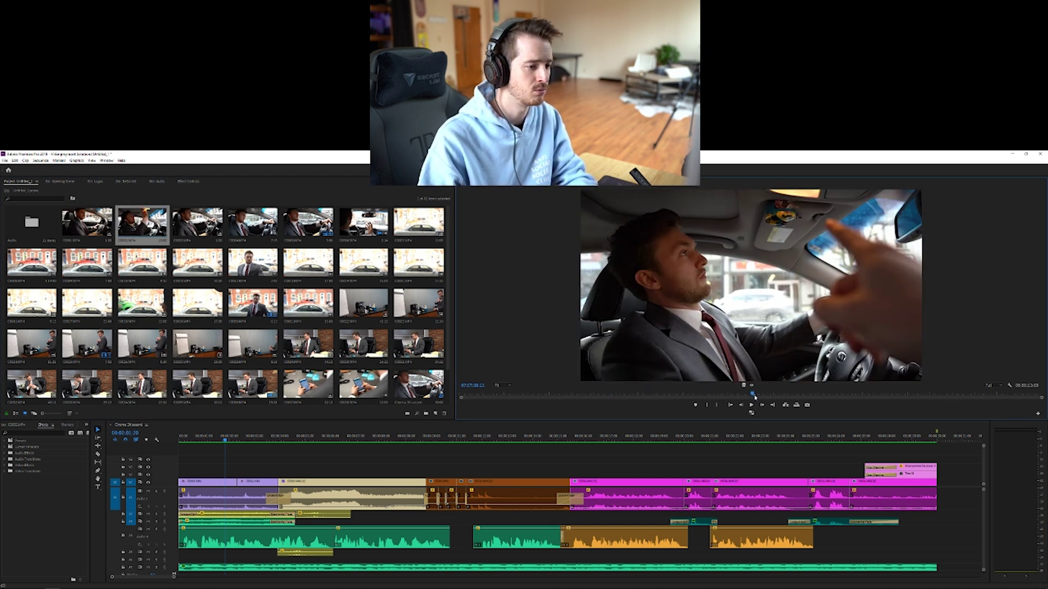
pyautogui.doubleClick(197, 224)
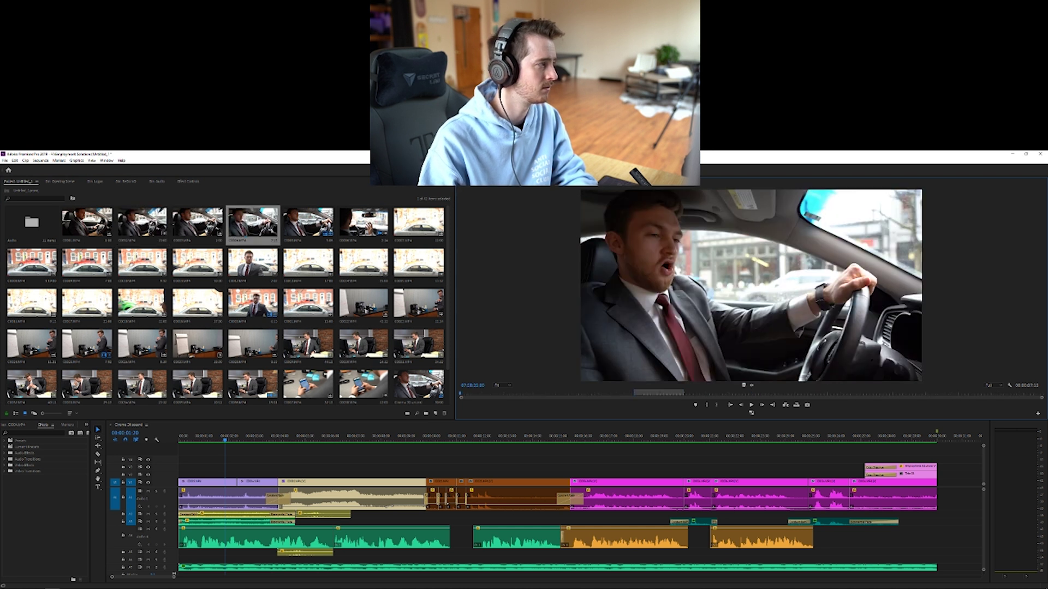
# Step: Open the fourth car-interior clip and mark new in and out points around the driver turning to look down
pyautogui.doubleClick(253, 223)
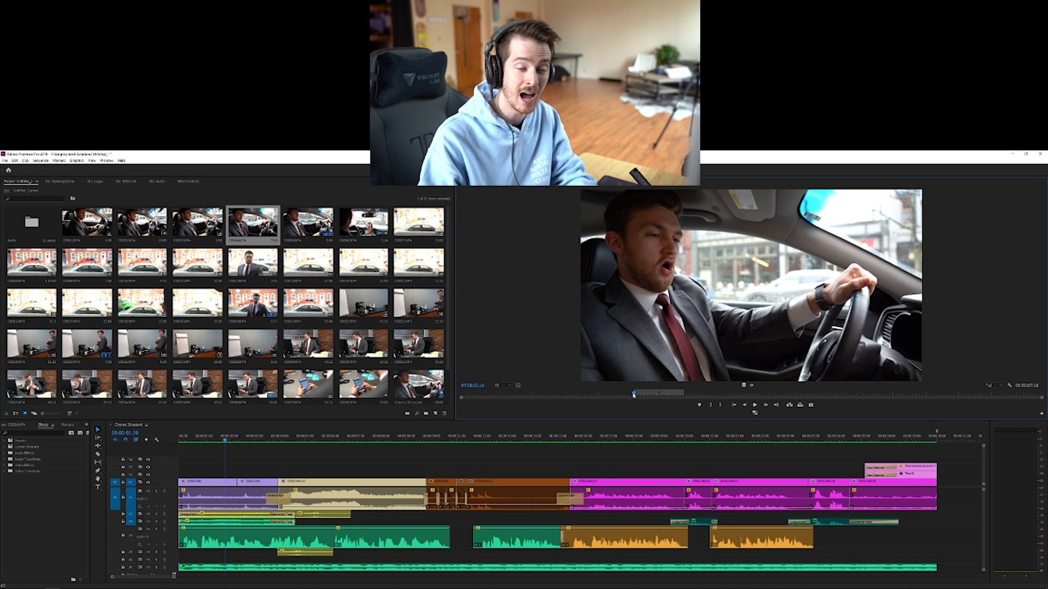
pyautogui.moveTo(633, 394); pyautogui.dragTo(755, 396)
pyautogui.press('i')
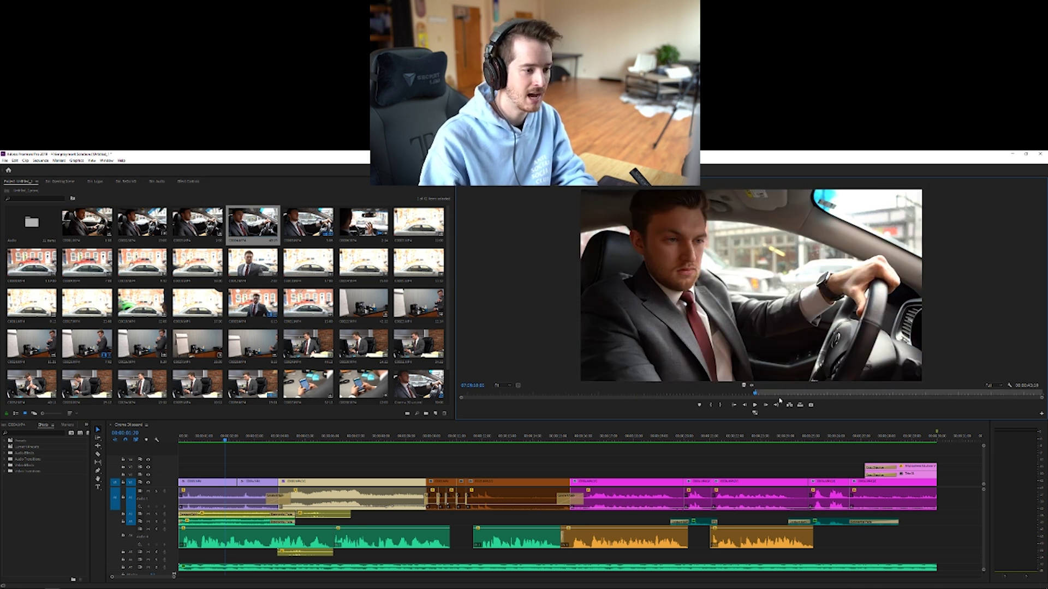
pyautogui.moveTo(782, 395); pyautogui.dragTo(797, 396)
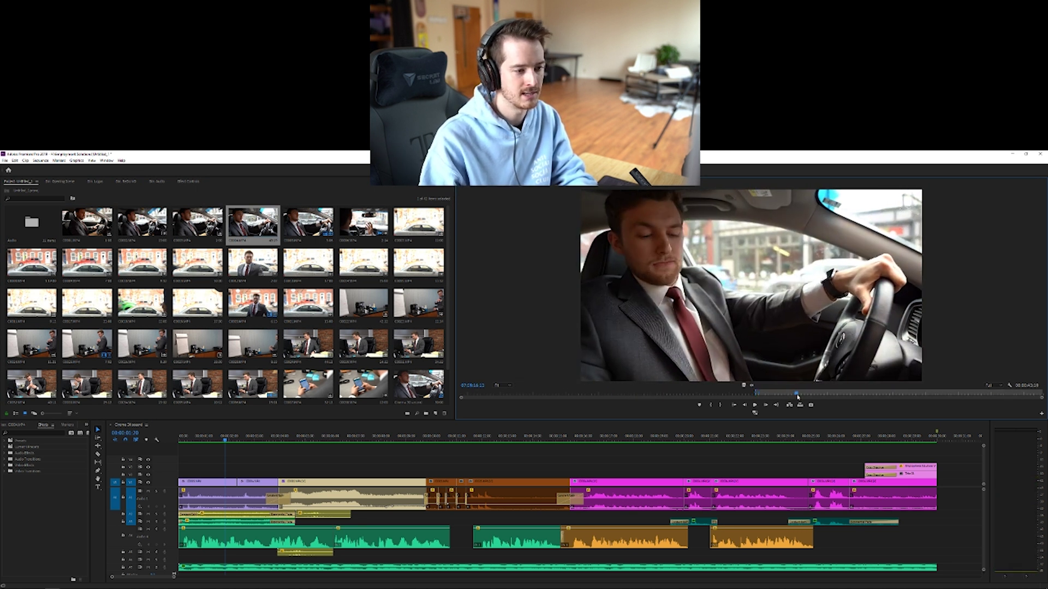
pyautogui.press('o')
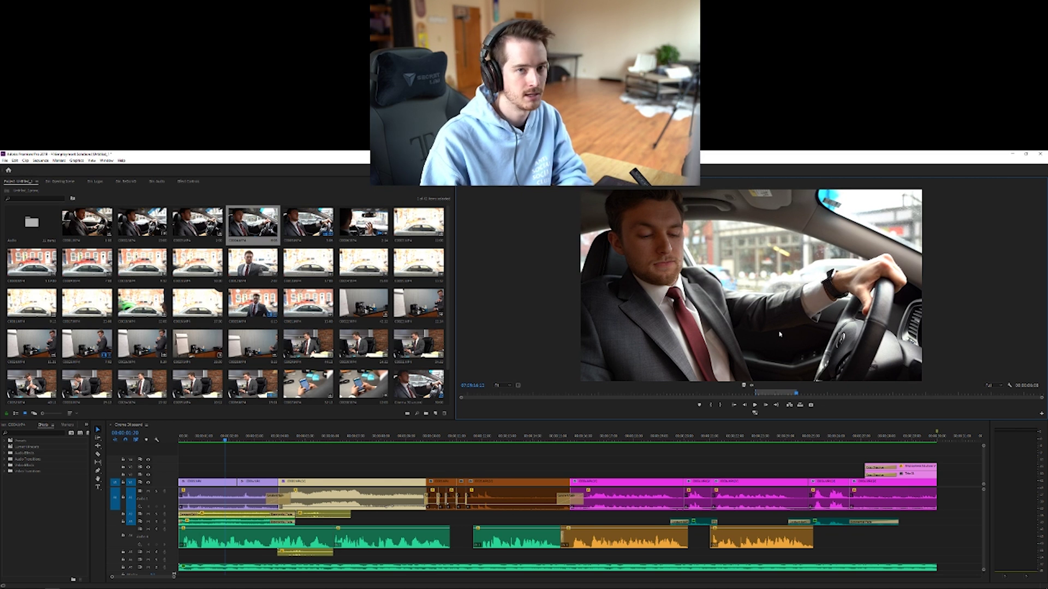
pyautogui.moveTo(748, 330); pyautogui.dragTo(800, 320)
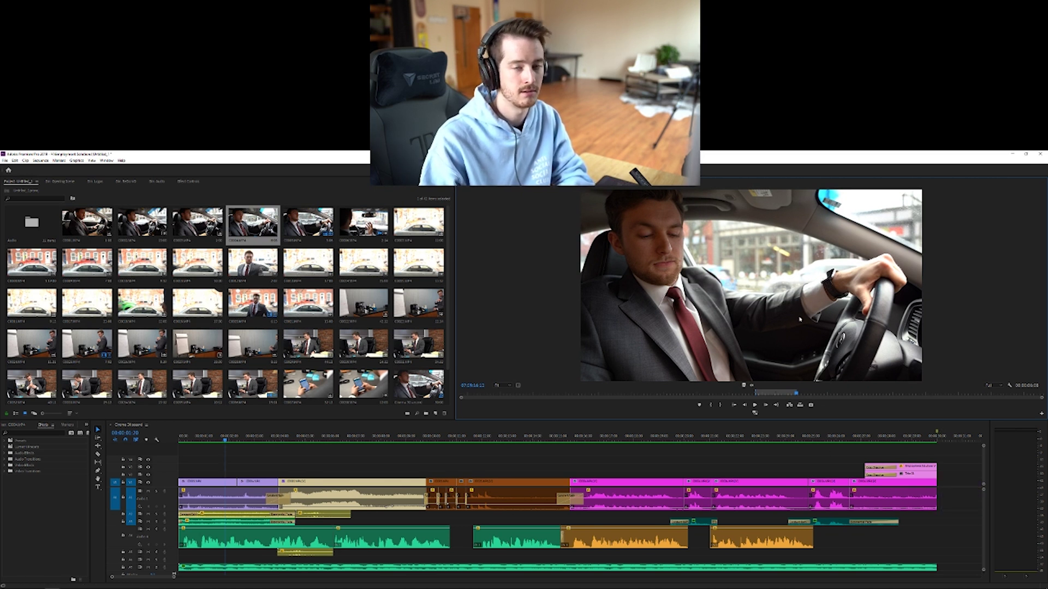
# Step: Open the fifth car-interior clip and review a frame inside its marked range
pyautogui.doubleClick(308, 224)
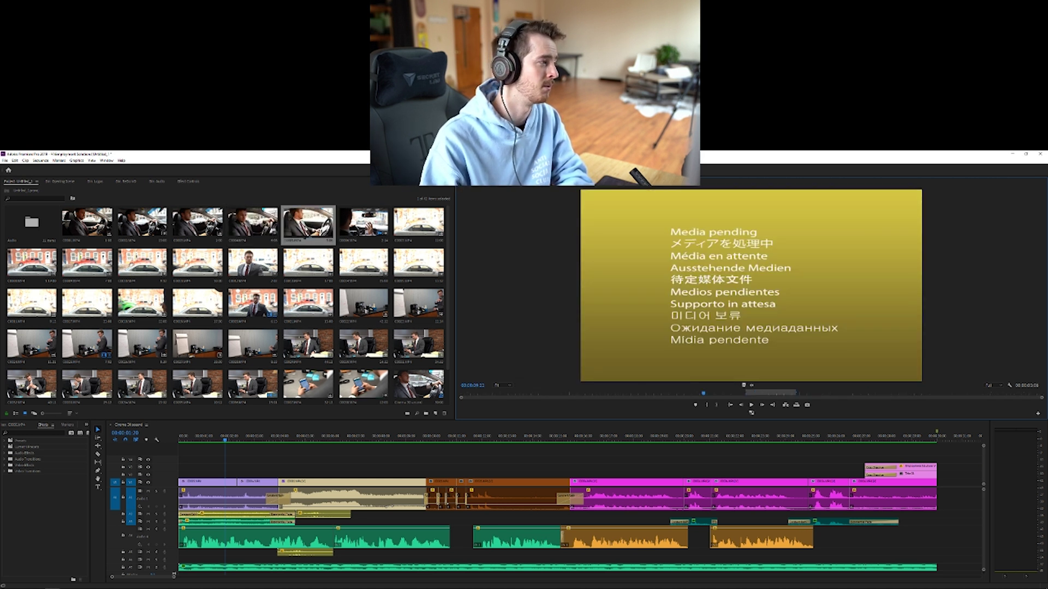
pyautogui.click(756, 393)
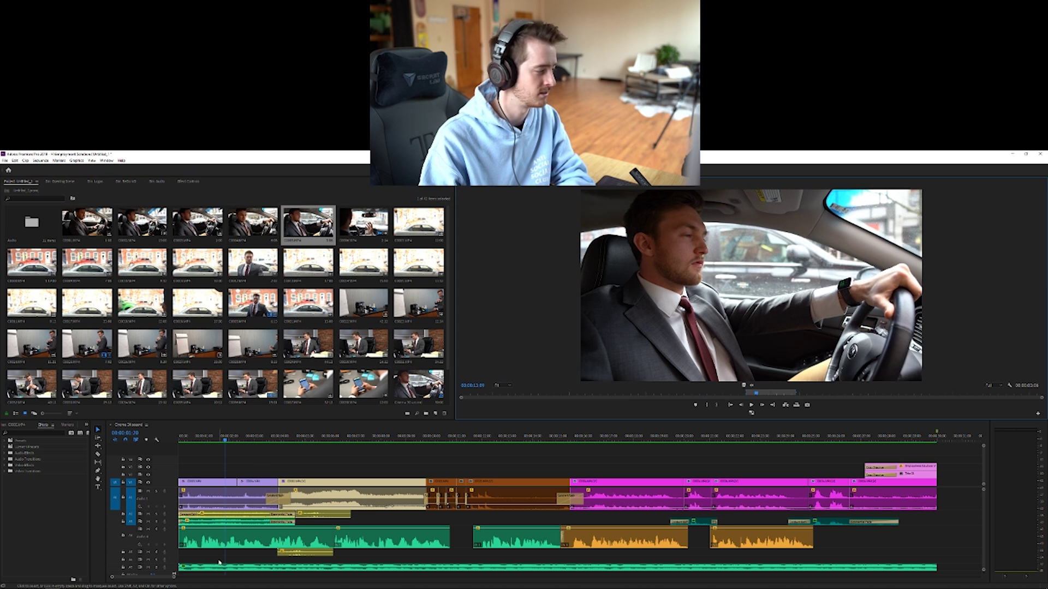
# Step: Review the rearview-mirror car clip and the street clips beside the parked car in the source monitor, checking the remaining project footage
pyautogui.press('Right')
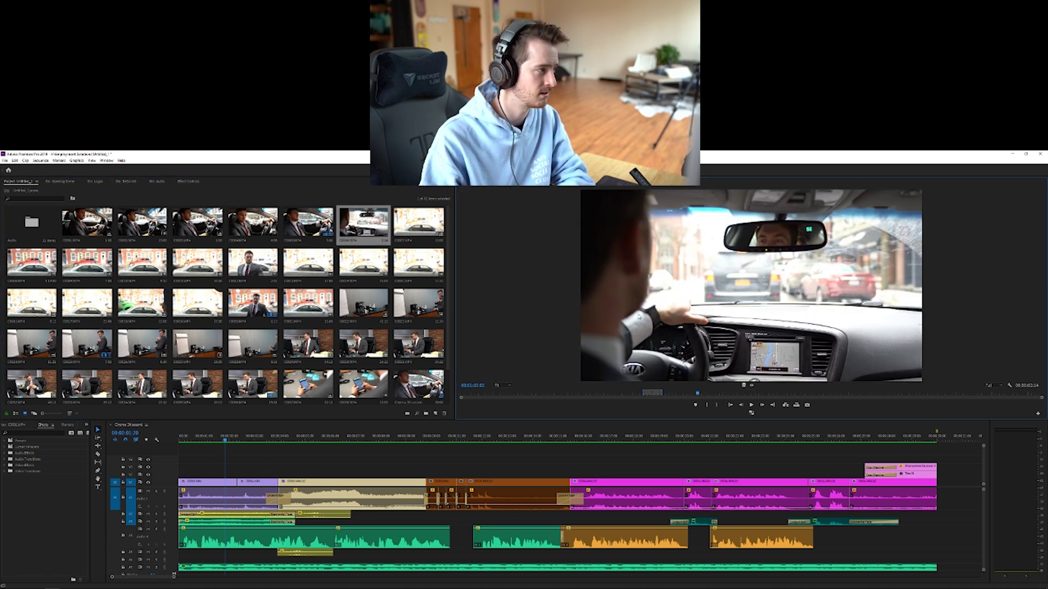
pyautogui.click(369, 266)
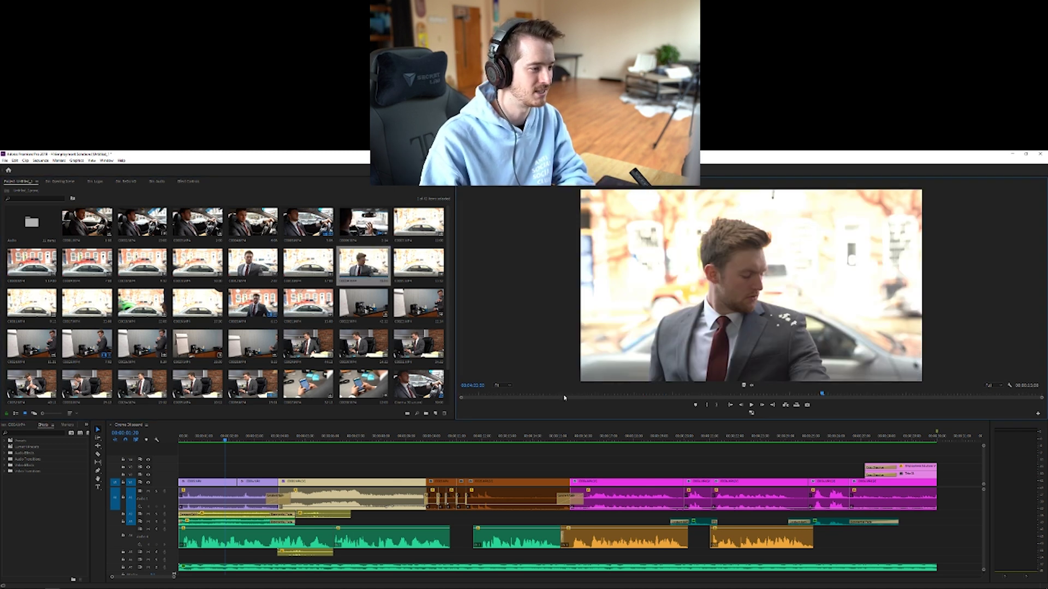
pyautogui.scroll(-1, 257, 281)
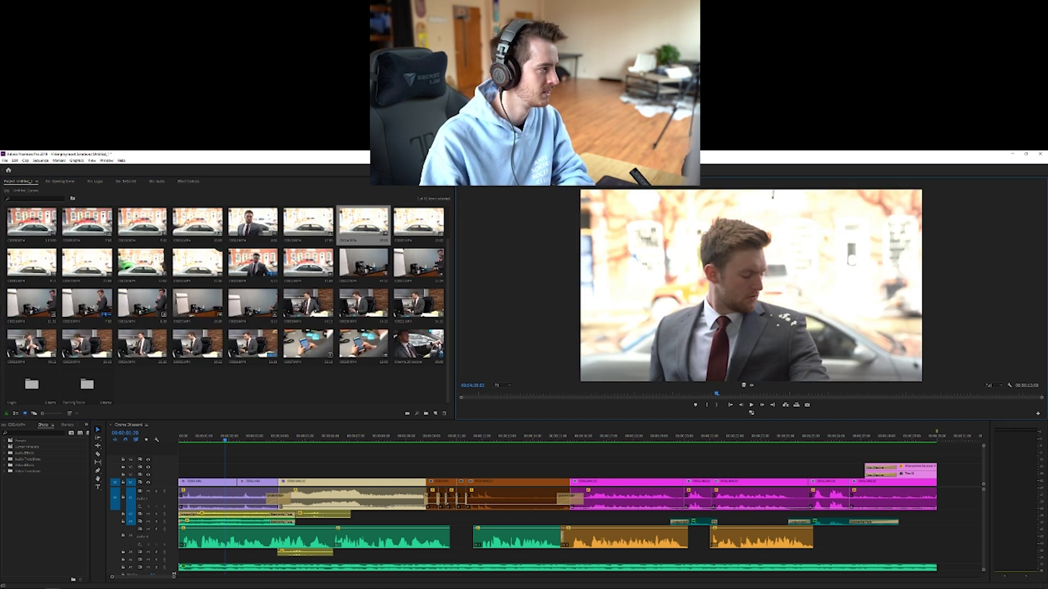
pyautogui.scroll(-1, 303, 327)
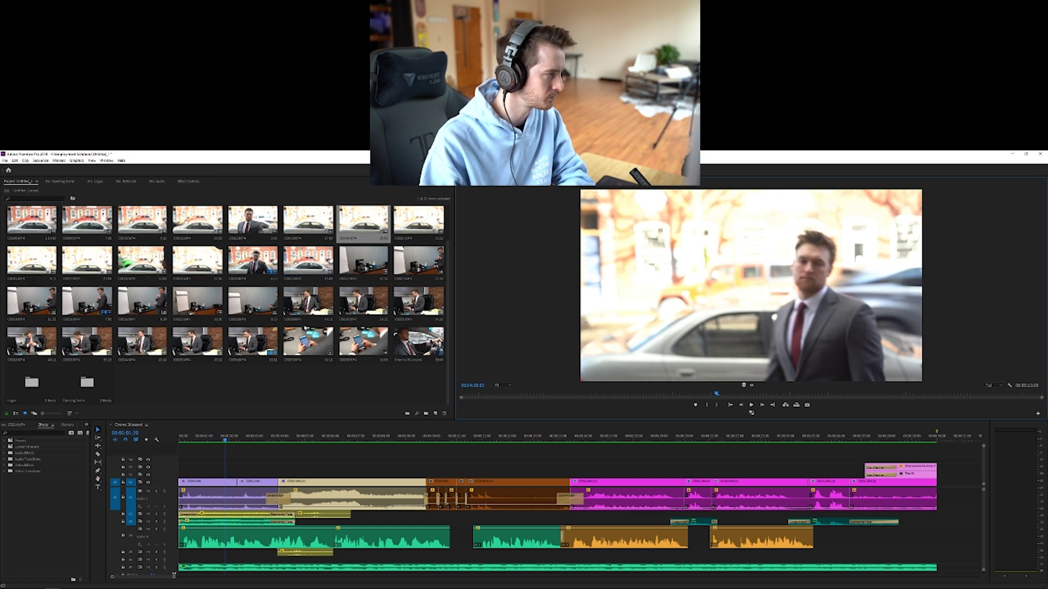
pyautogui.scroll(1, 257, 306)
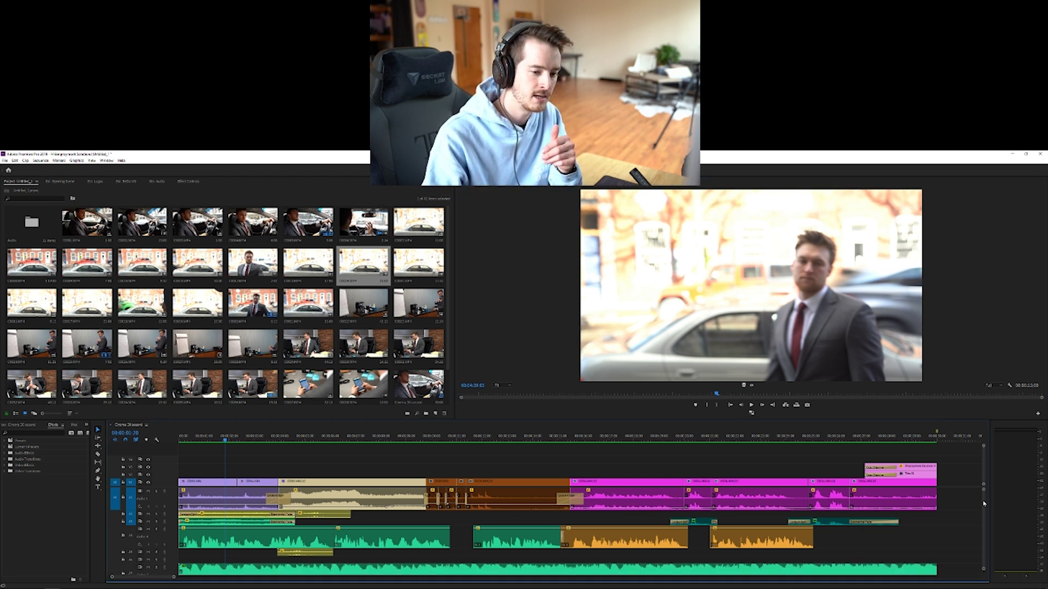
# Step: Inspect the volume keyframes and audio effects of the music clip on the lowest audio track, and return to the project footage
pyautogui.scroll(-2, 984, 521)
pyautogui.scroll(-1, 985, 522)
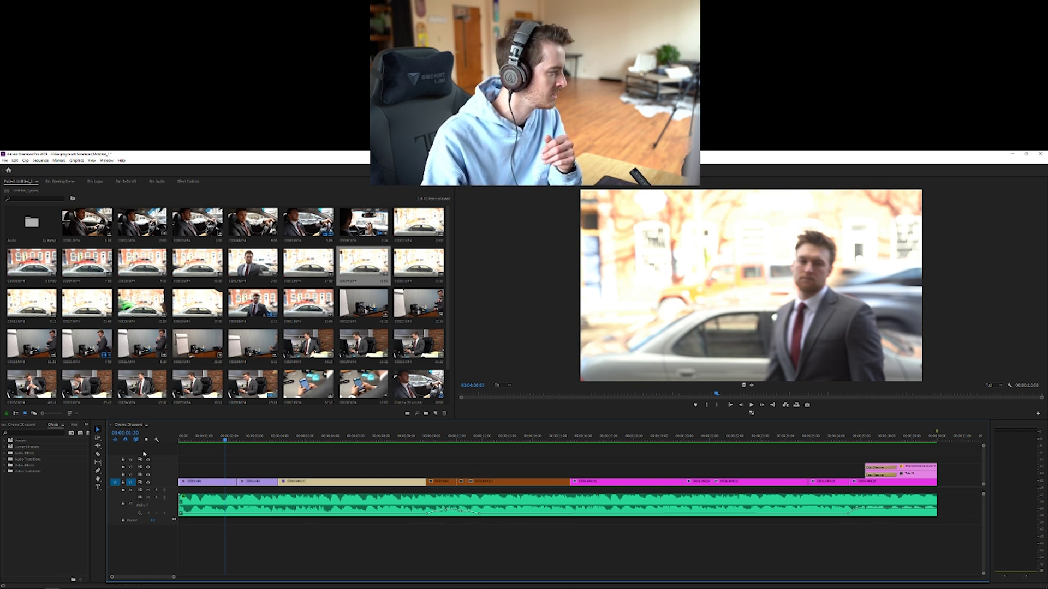
pyautogui.click(210, 505)
pyautogui.click(190, 182)
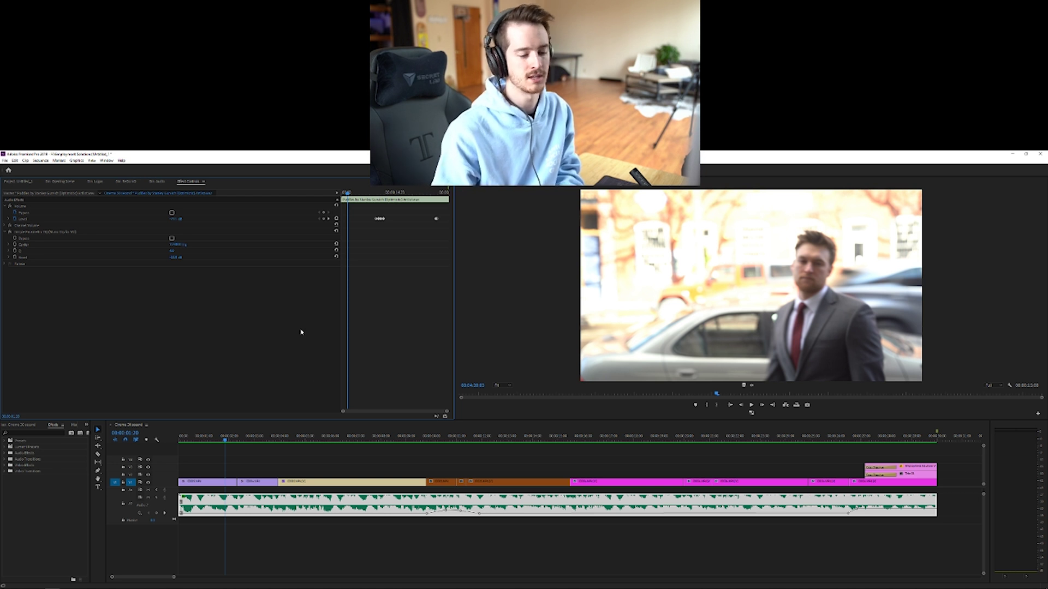
pyautogui.scroll(5, 351, 500)
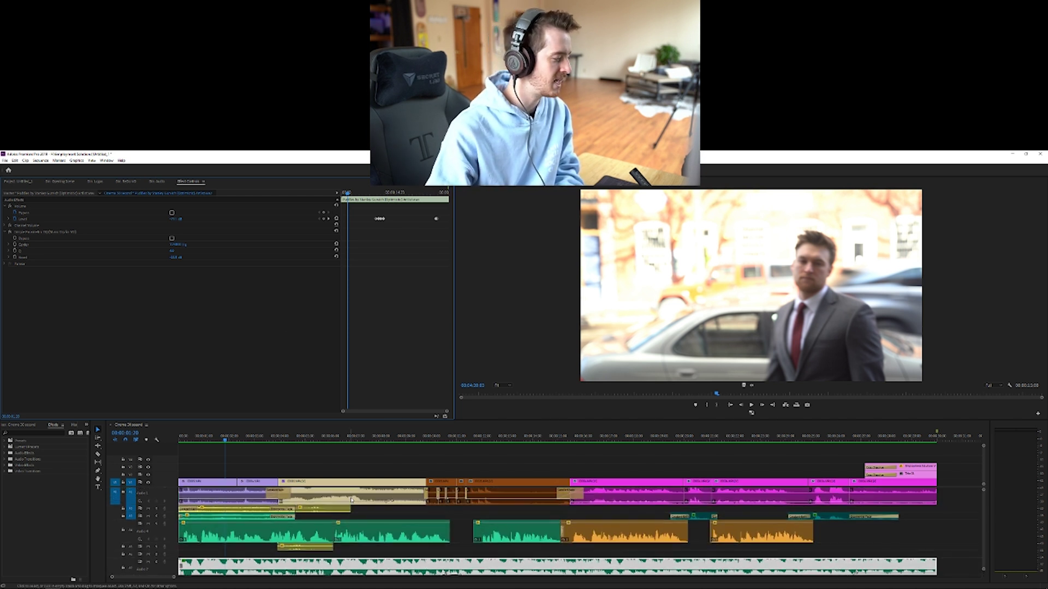
pyautogui.click(18, 181)
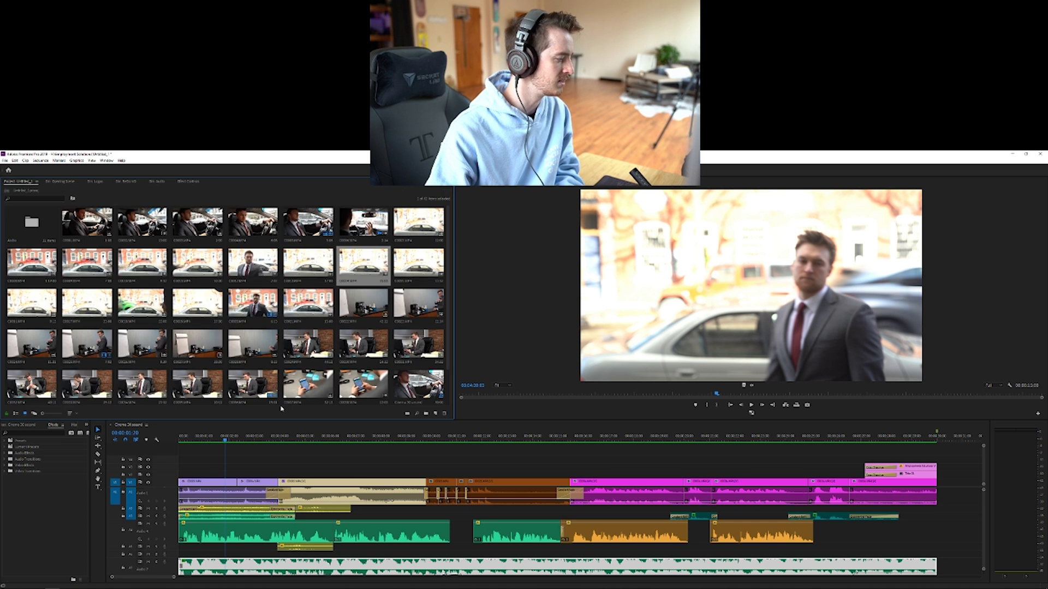
pyautogui.click(367, 452)
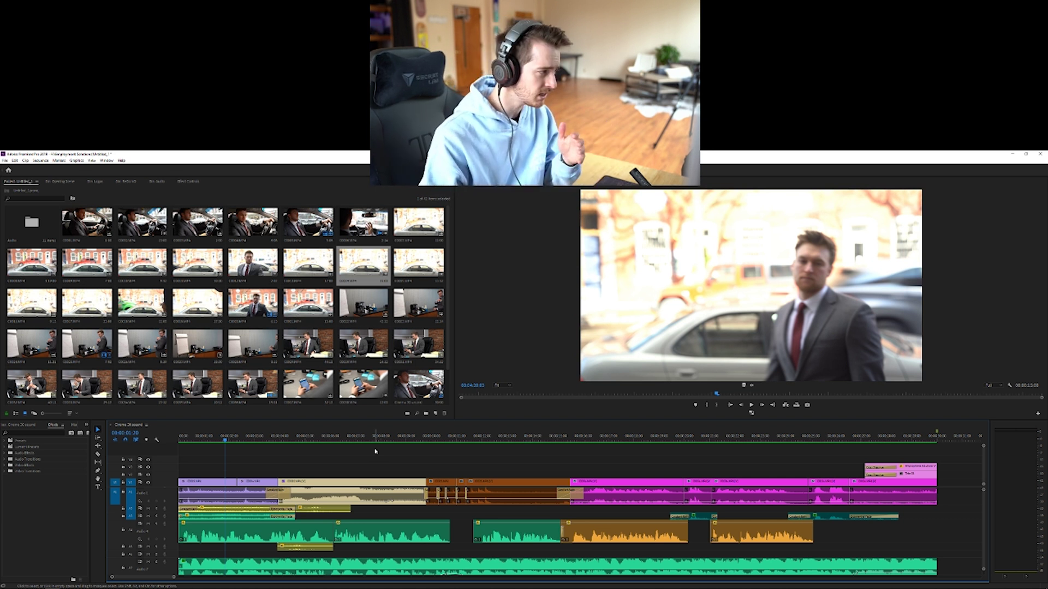
# Step: Play the sequence from its start into the second car-interior shot
pyautogui.click(184, 437)
pyautogui.press('space')
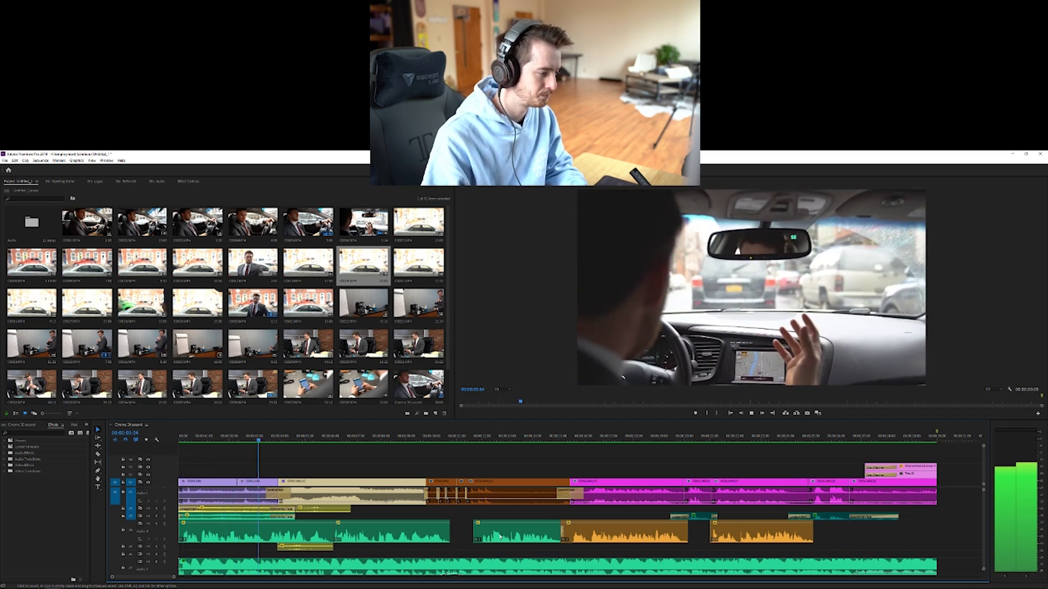
pyautogui.press('space')
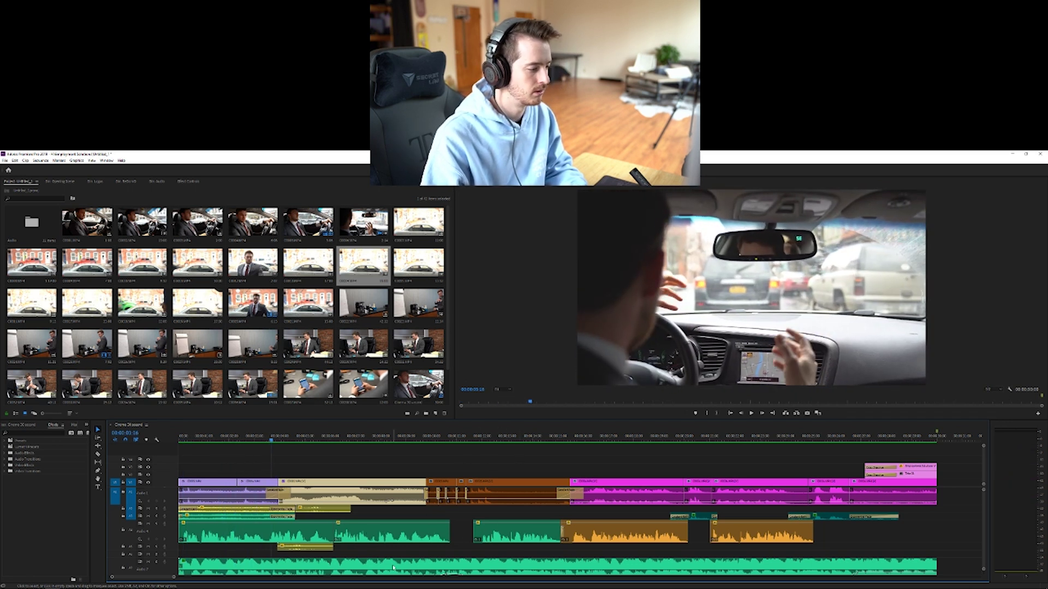
# Step: Review the street scene and the office desk scene in the sequence, scrubbing on to the end of the first desk shot
pyautogui.click(301, 485)
pyautogui.moveTo(334, 441); pyautogui.dragTo(311, 440)
pyautogui.click(425, 461)
pyautogui.click(356, 484)
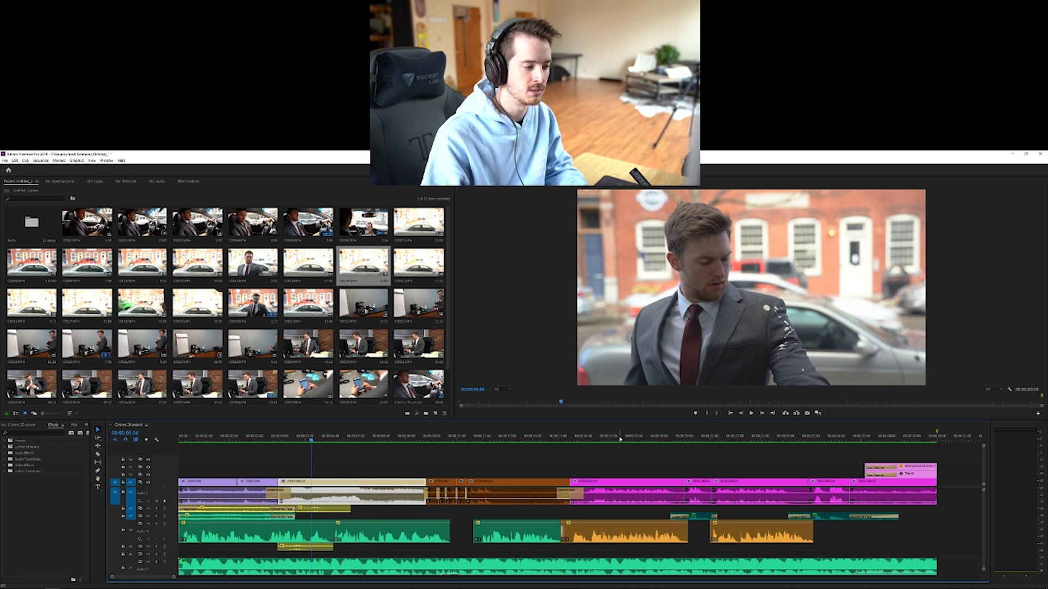
pyautogui.click(622, 482)
pyautogui.click(619, 437)
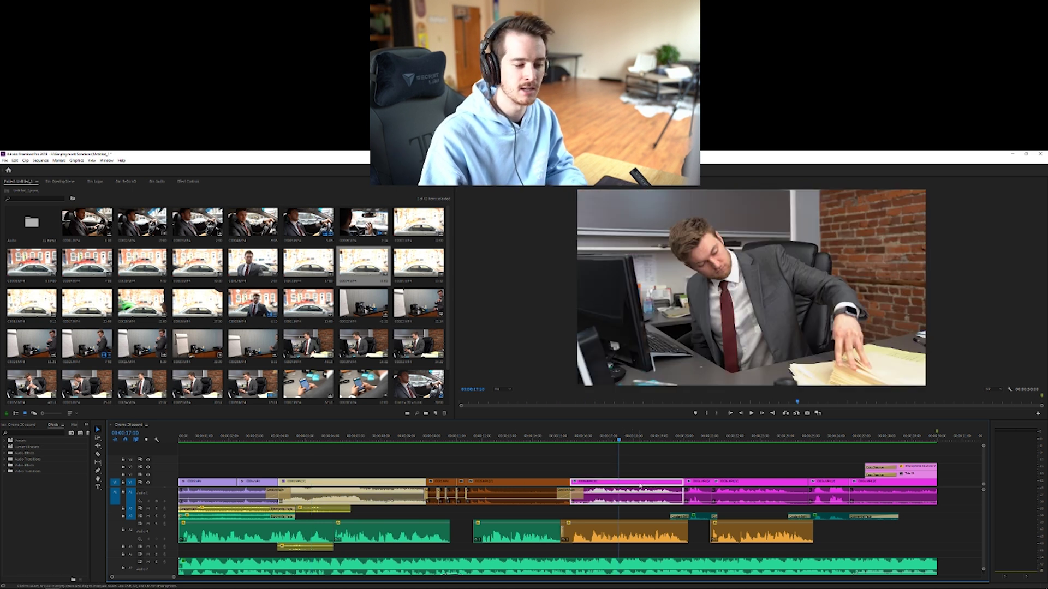
pyautogui.moveTo(695, 439); pyautogui.dragTo(670, 439)
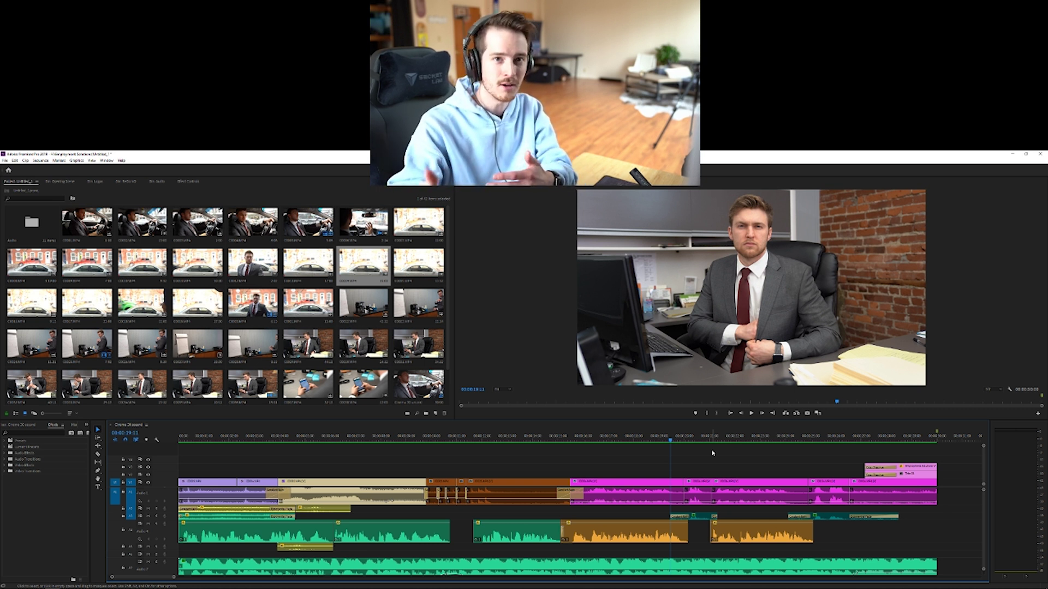
# Step: Scrub from the street scene to the coffee-pouring shot, and revisit the desk shot and the second car-interior shot
pyautogui.moveTo(288, 438); pyautogui.dragTo(560, 440)
pyautogui.click(565, 447)
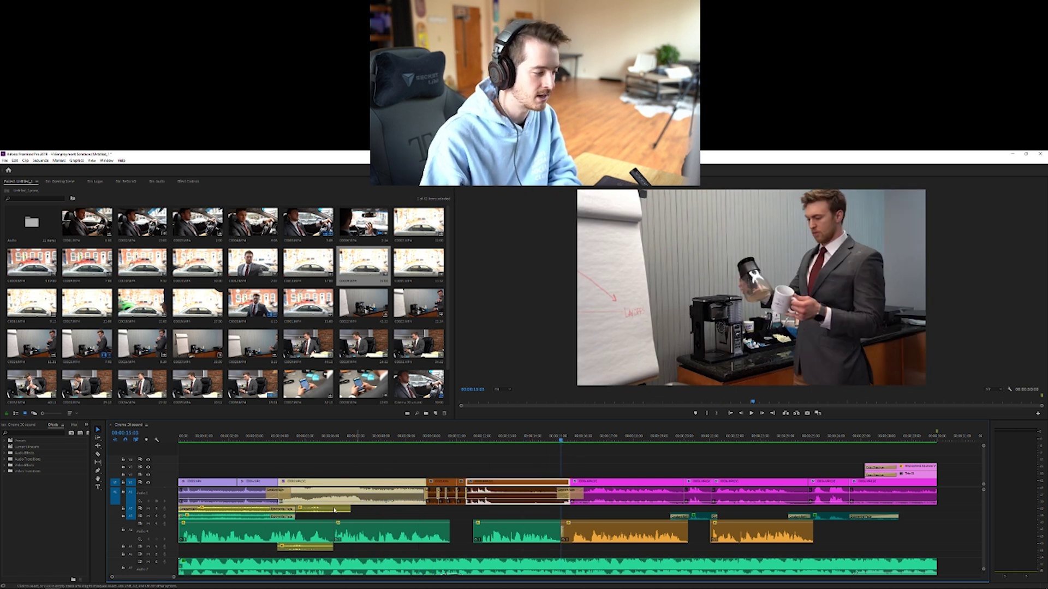
pyautogui.click(617, 439)
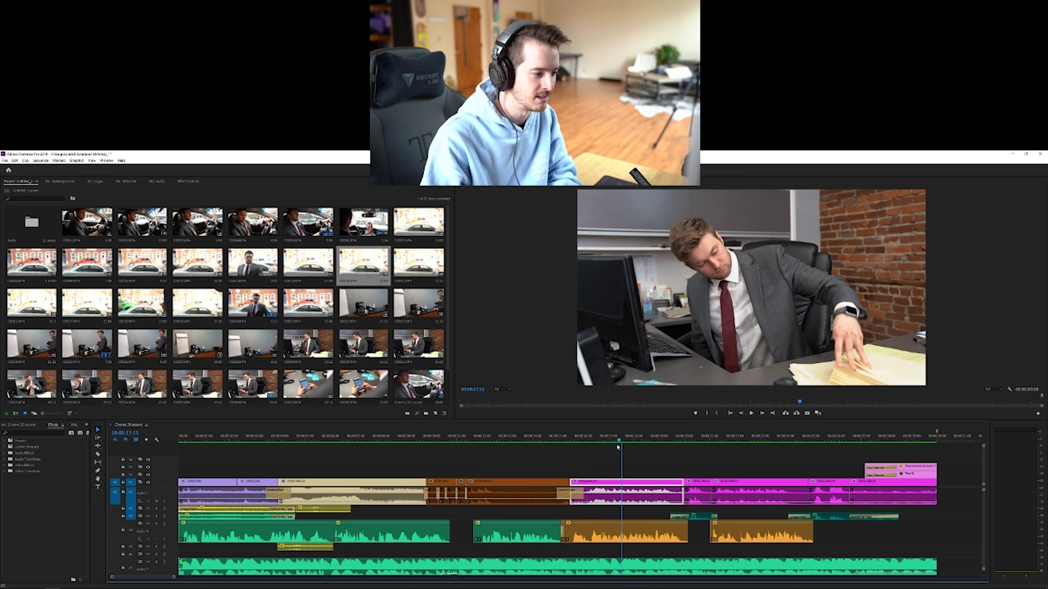
pyautogui.click(634, 461)
pyautogui.click(266, 440)
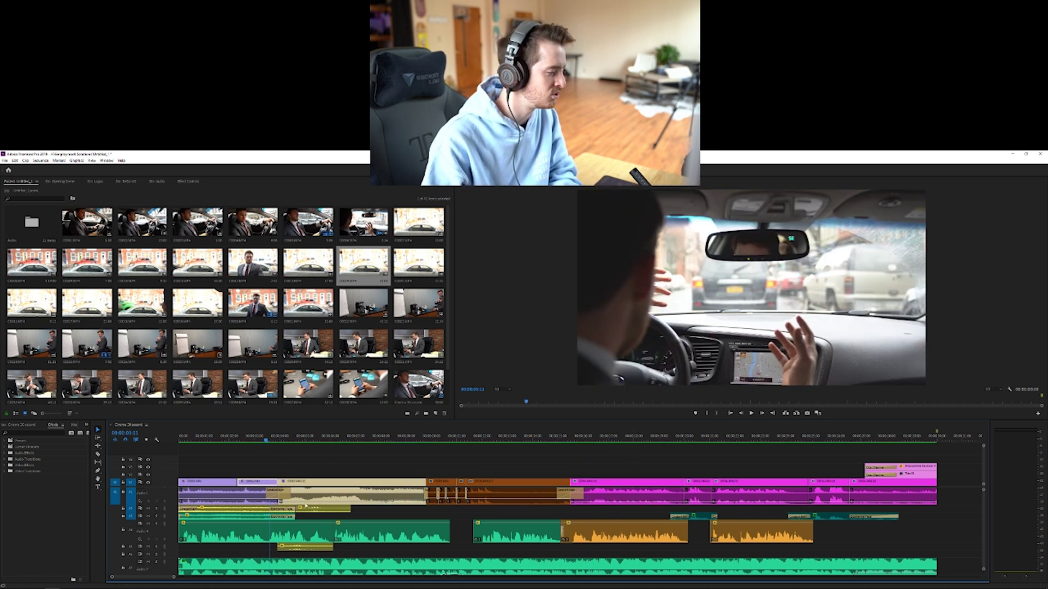
# Step: Select the street scene clip in the sequence and scrub to its final frames at 00:00:09:17
pyautogui.click(367, 565)
pyautogui.click(370, 486)
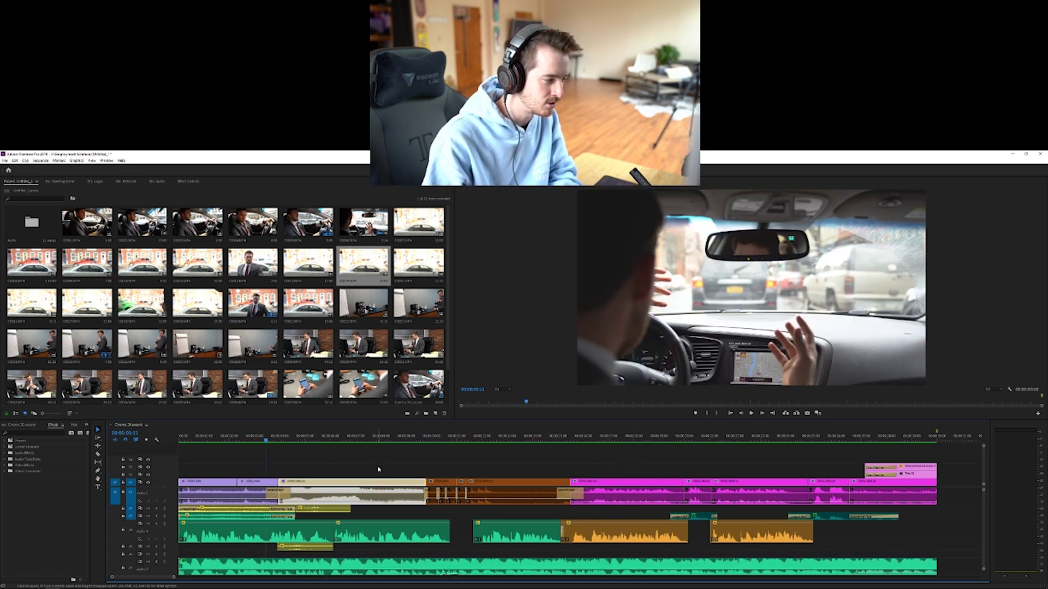
pyautogui.click(415, 526)
pyautogui.click(424, 460)
pyautogui.moveTo(455, 439); pyautogui.dragTo(424, 440)
pyautogui.click(473, 462)
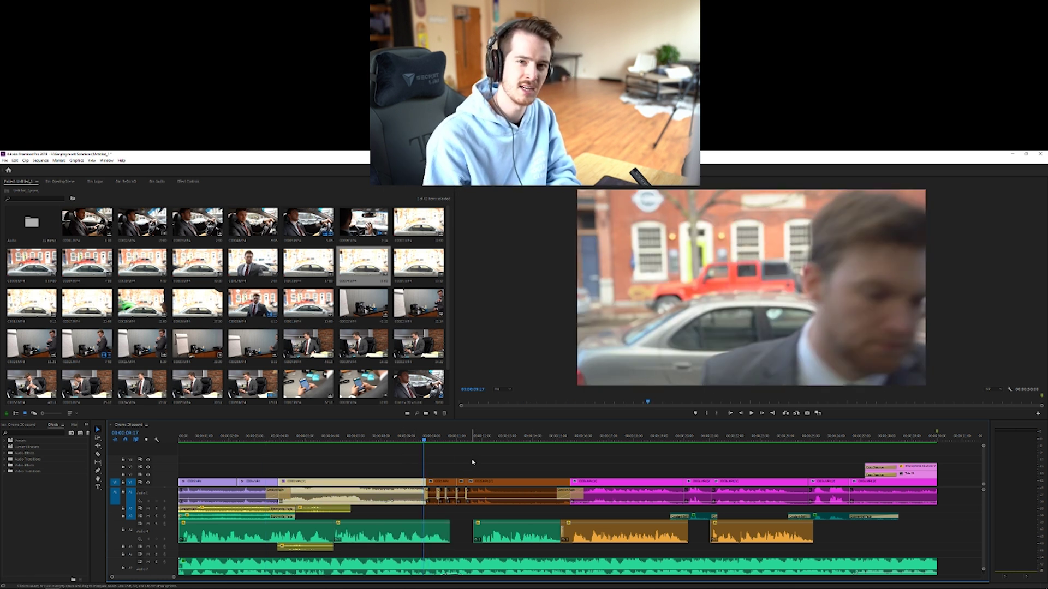
# Step: Enlarge the audio track holding the teal clips, play the office desk scene, and scrub back to the man reaching for papers
pyautogui.moveTo(633, 439); pyautogui.dragTo(658, 440)
pyautogui.click(627, 491)
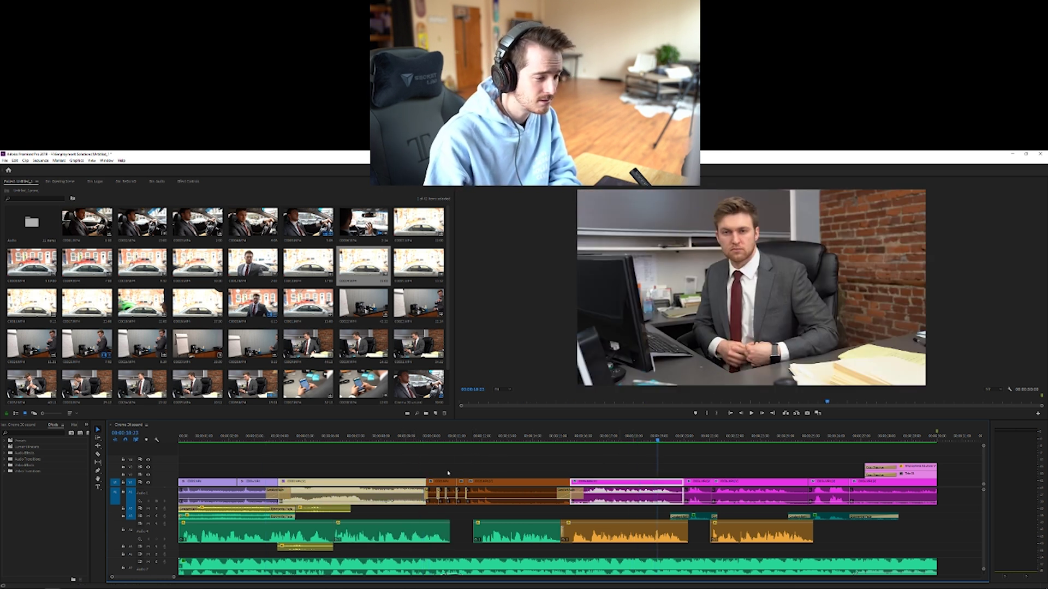
pyautogui.doubleClick(173, 518)
pyautogui.press('space')
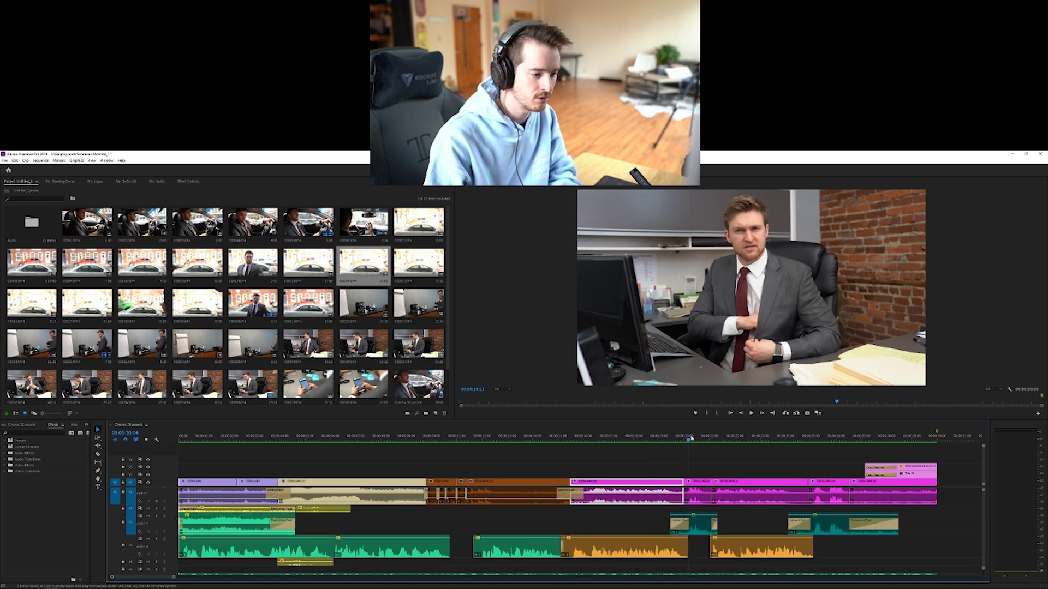
pyautogui.press('space')
pyautogui.click(700, 534)
pyautogui.click(722, 463)
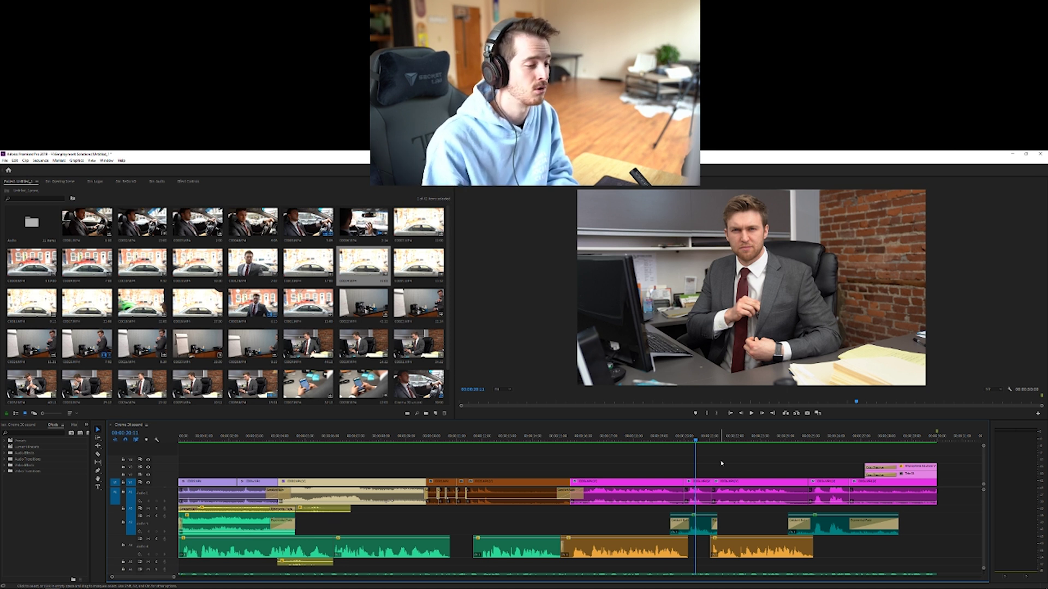
pyautogui.moveTo(934, 435); pyautogui.dragTo(627, 453)
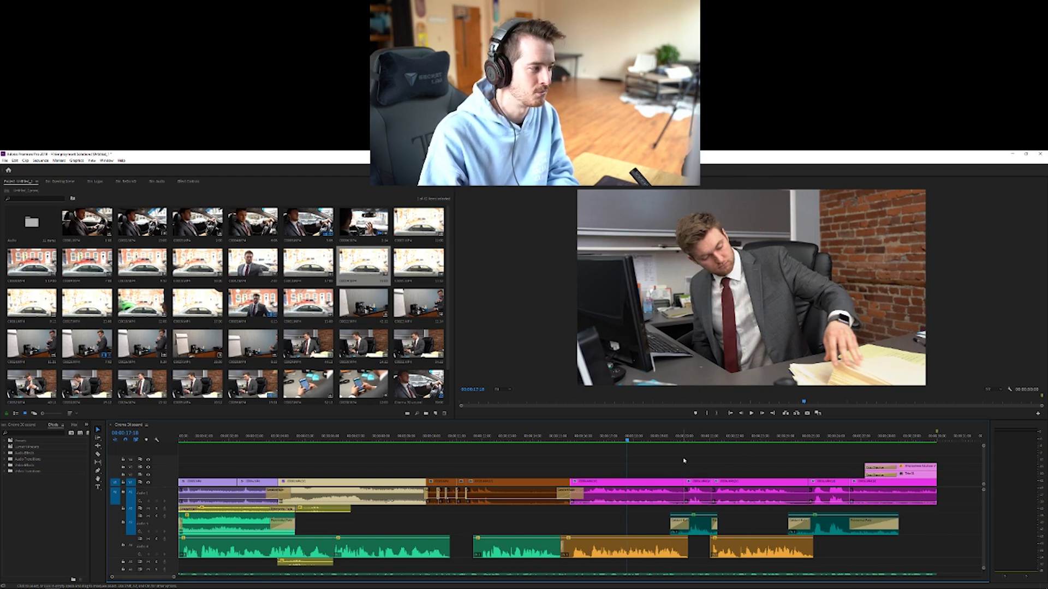
# Step: Open the second phone close-up and the rearview-mirror car clip in the source monitor for review
pyautogui.click(364, 385)
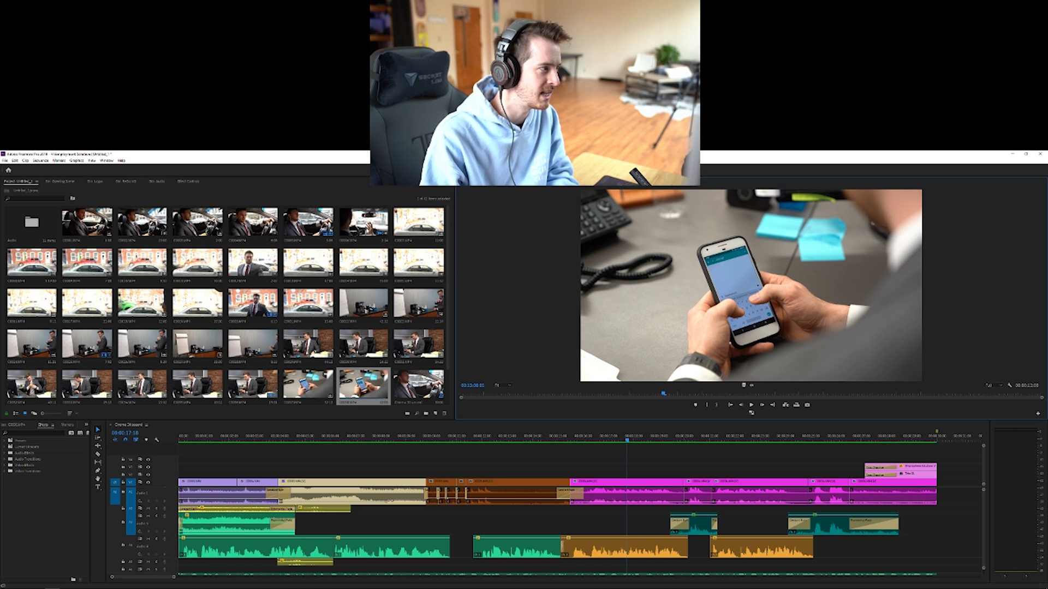
pyautogui.doubleClick(363, 222)
pyautogui.click(588, 457)
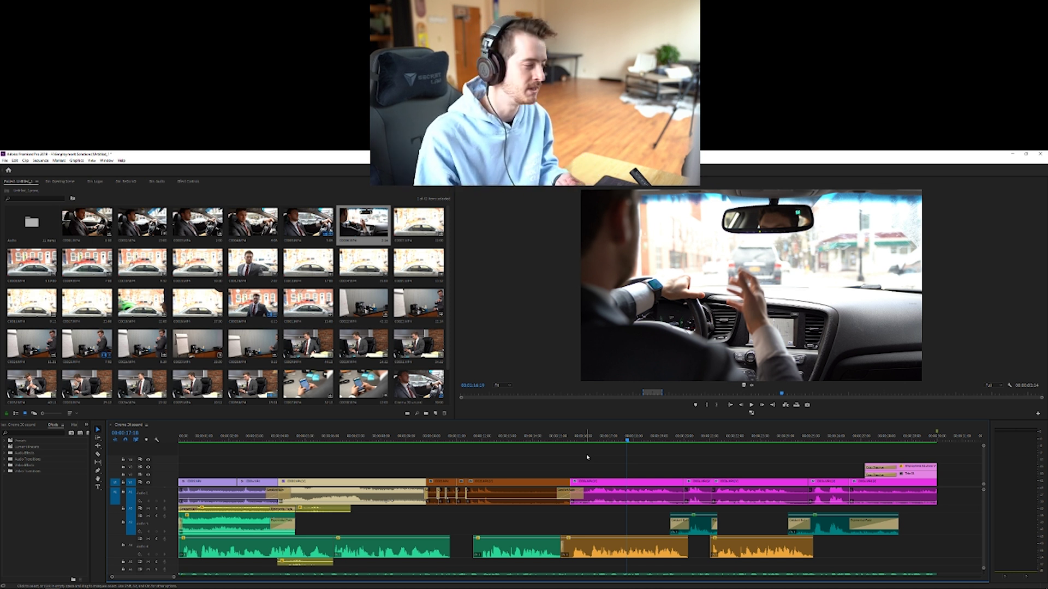
# Step: Go to the opening car shot, enlarge the yellow audio track beneath it, and examine the long clip above the footage
pyautogui.click(217, 436)
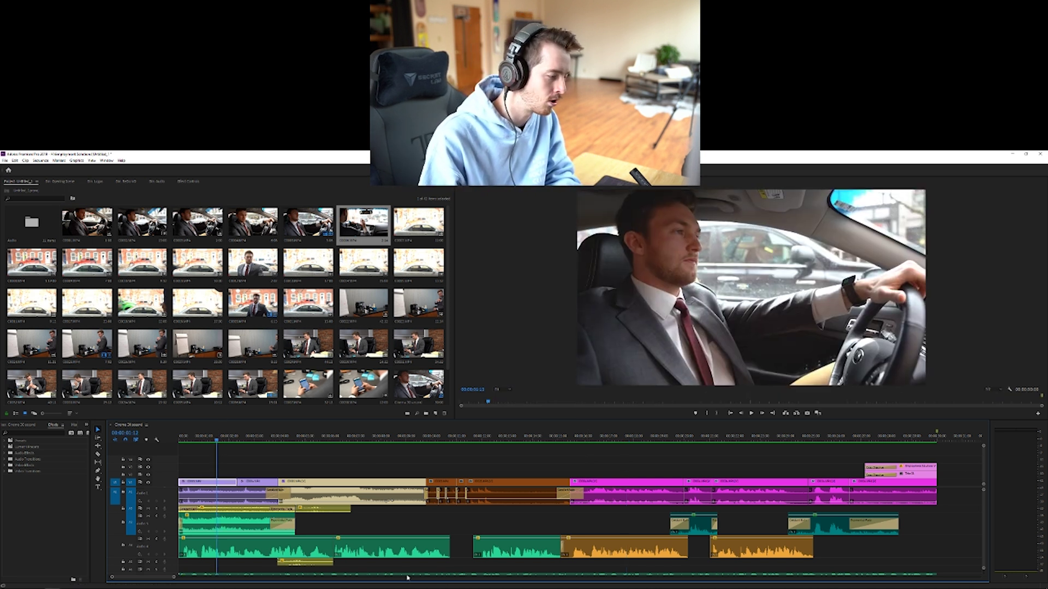
pyautogui.doubleClick(173, 510)
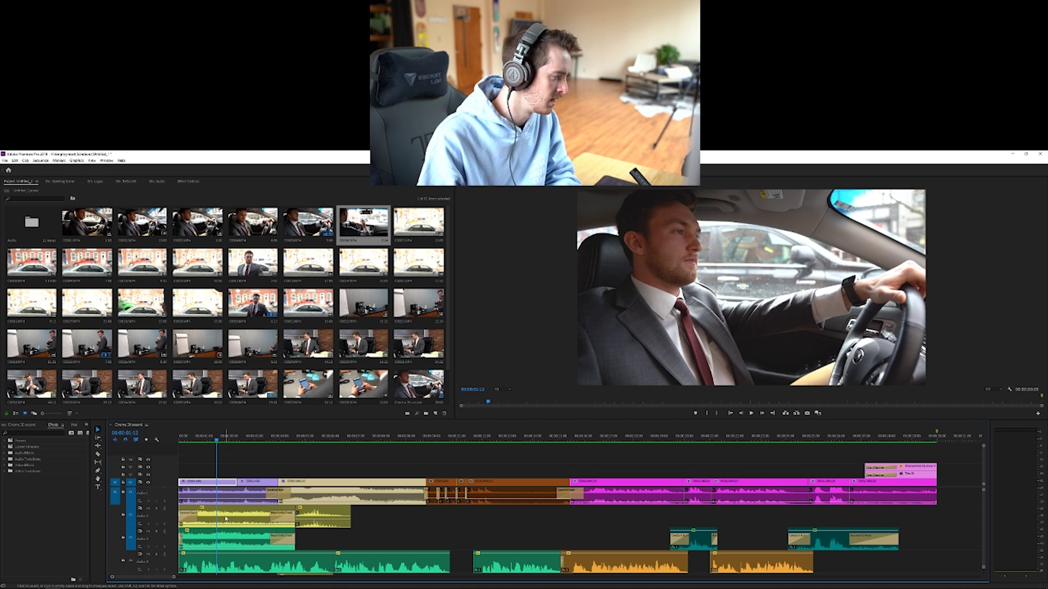
pyautogui.click(287, 468)
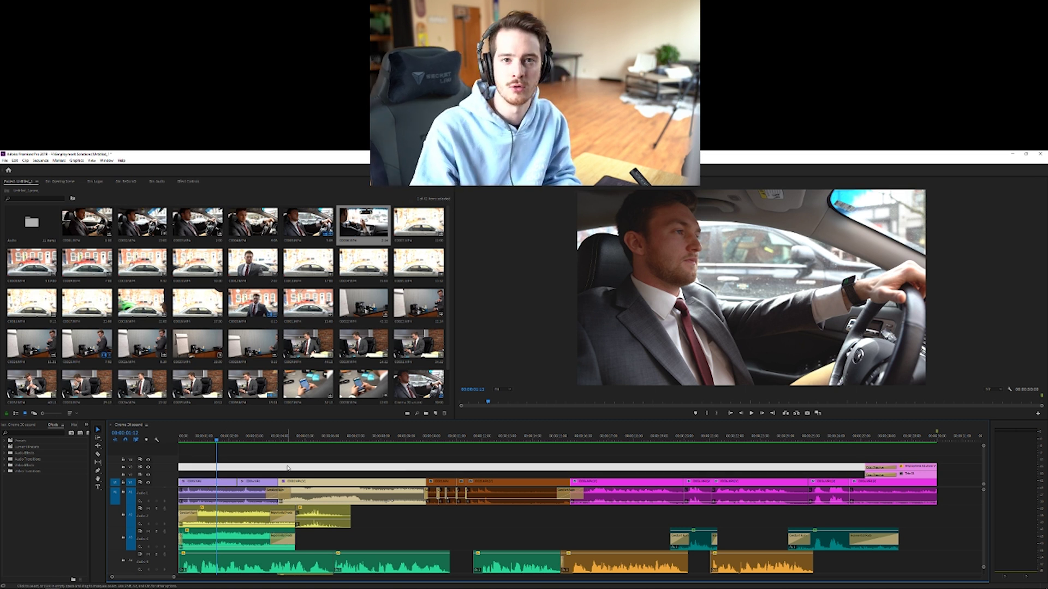
pyautogui.click(306, 458)
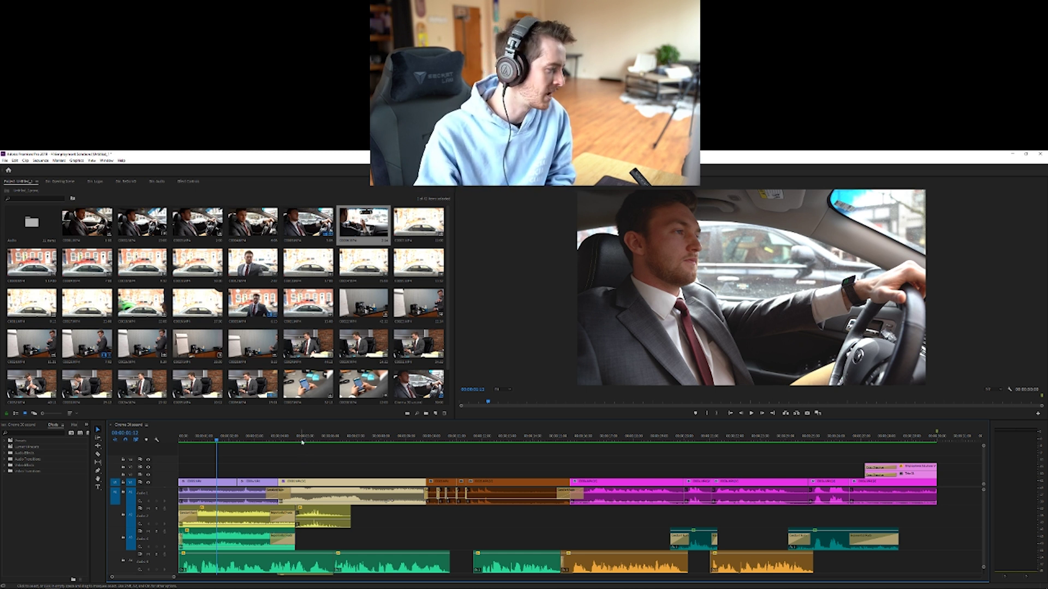
# Step: Move to the start of the street scene and examine its ambience clip and the lower audio tracks
pyautogui.click(304, 437)
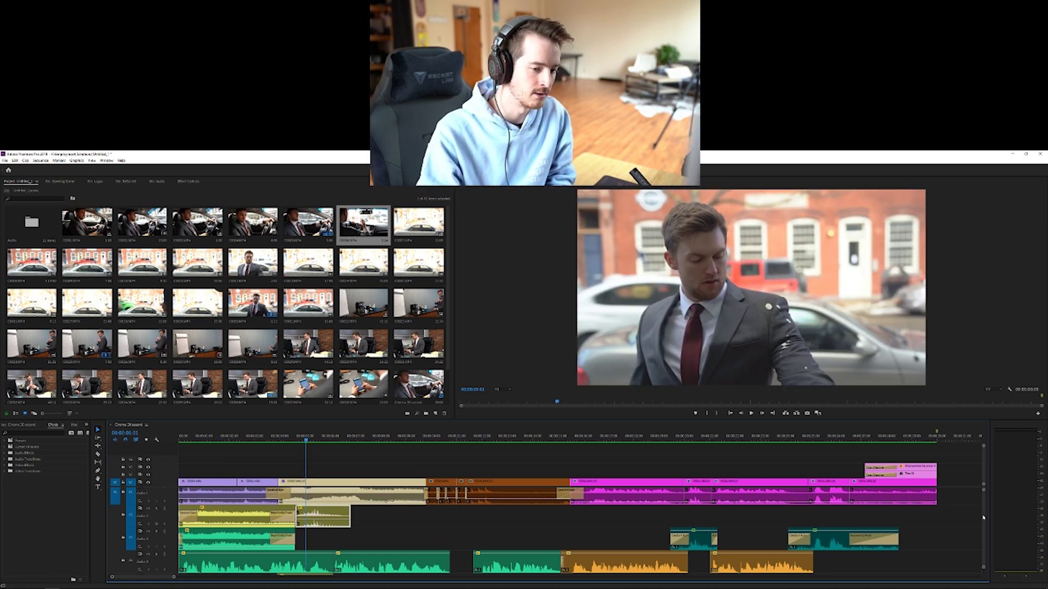
pyautogui.scroll(-3, 868, 527)
pyautogui.click(317, 521)
pyautogui.click(497, 483)
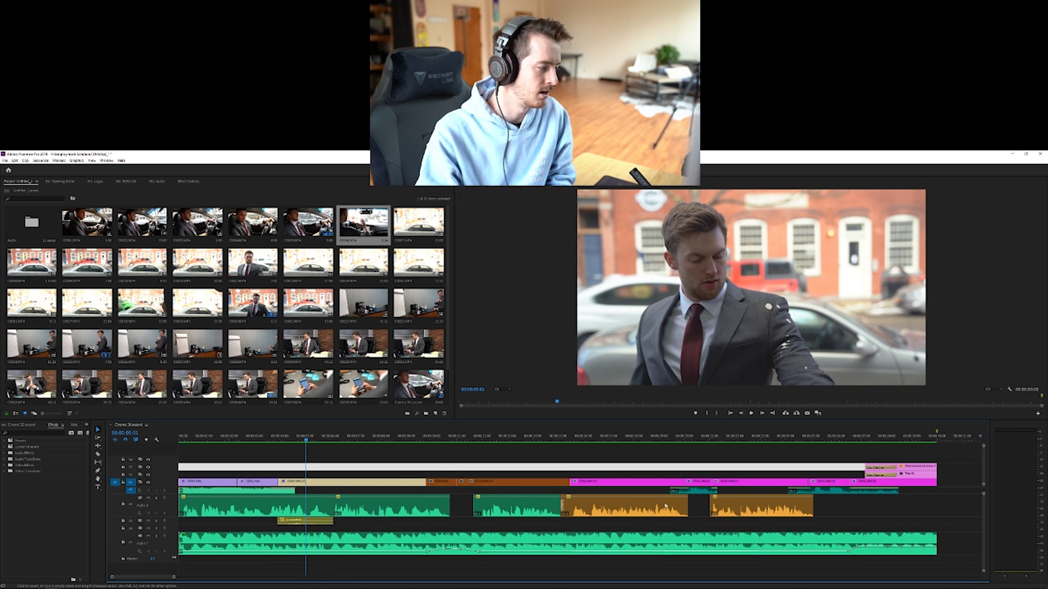
pyautogui.scroll(3, 364, 472)
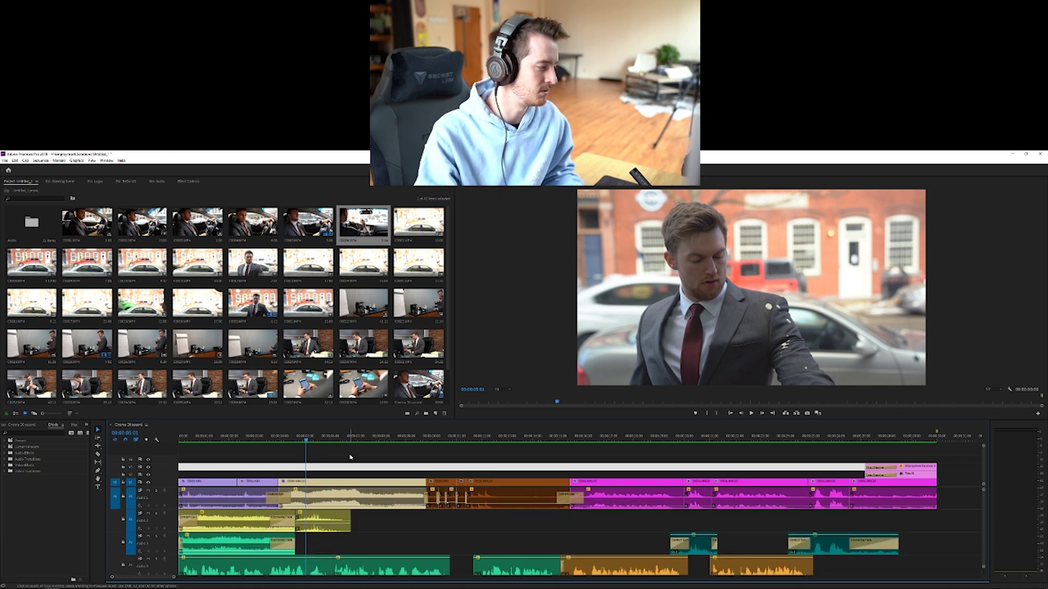
# Step: Play part of the street scene, and revisit the second car-interior shot and the coffee-pouring shot in the sequence
pyautogui.press('space')
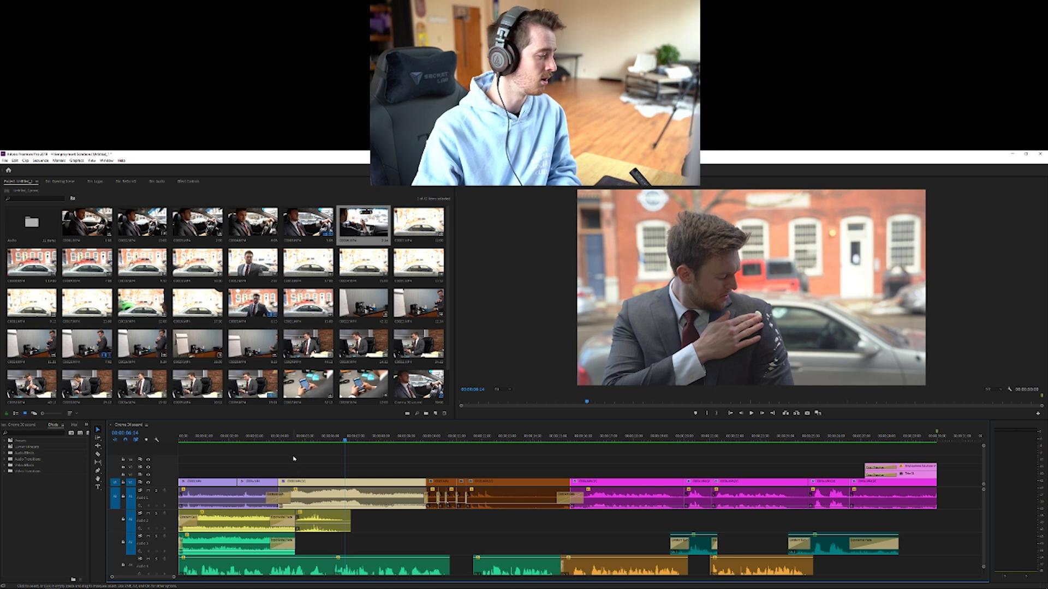
pyautogui.click(280, 443)
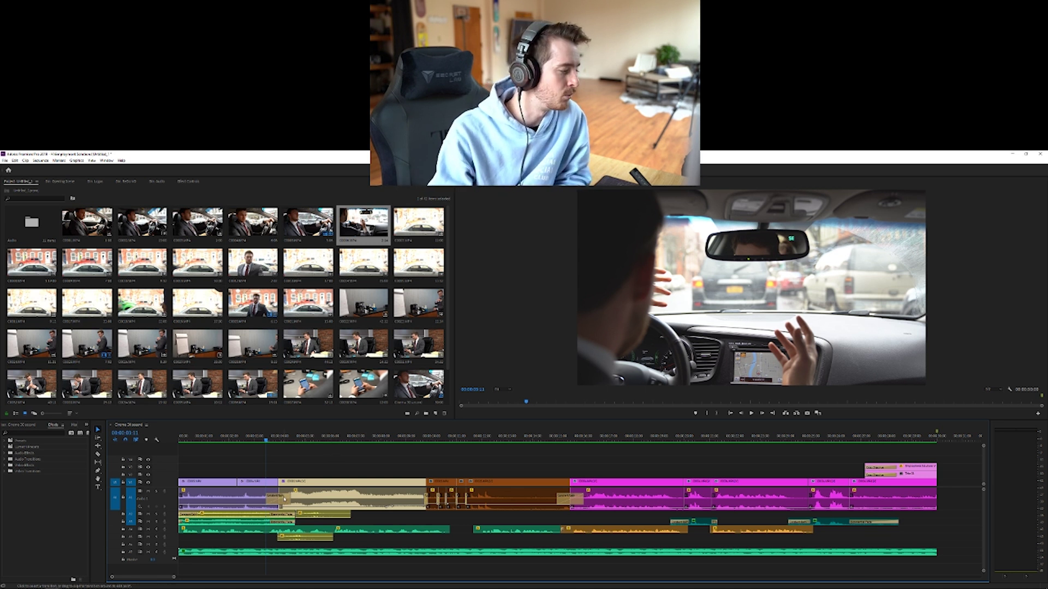
pyautogui.click(503, 439)
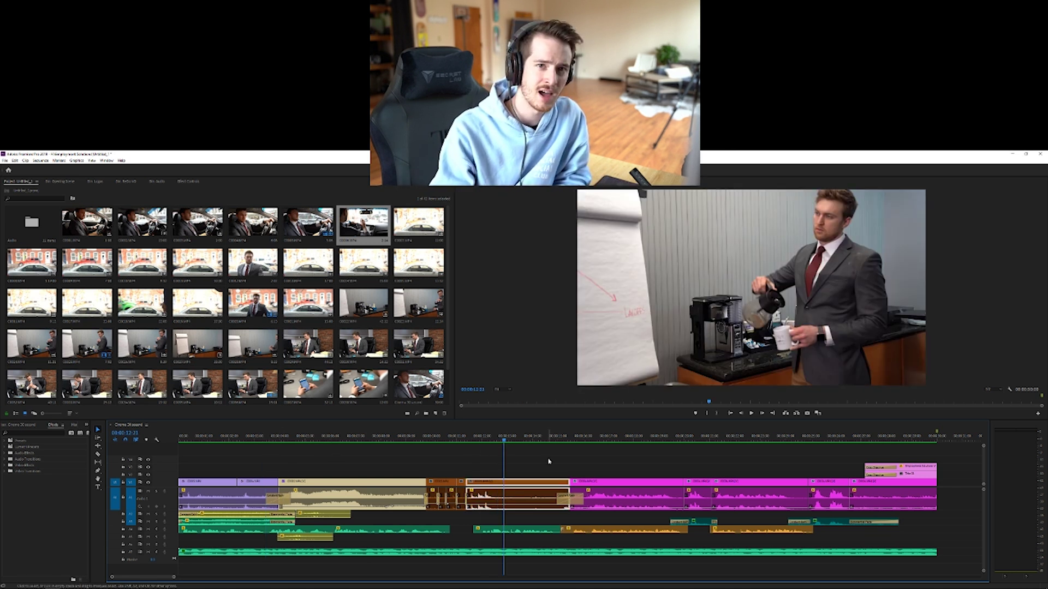